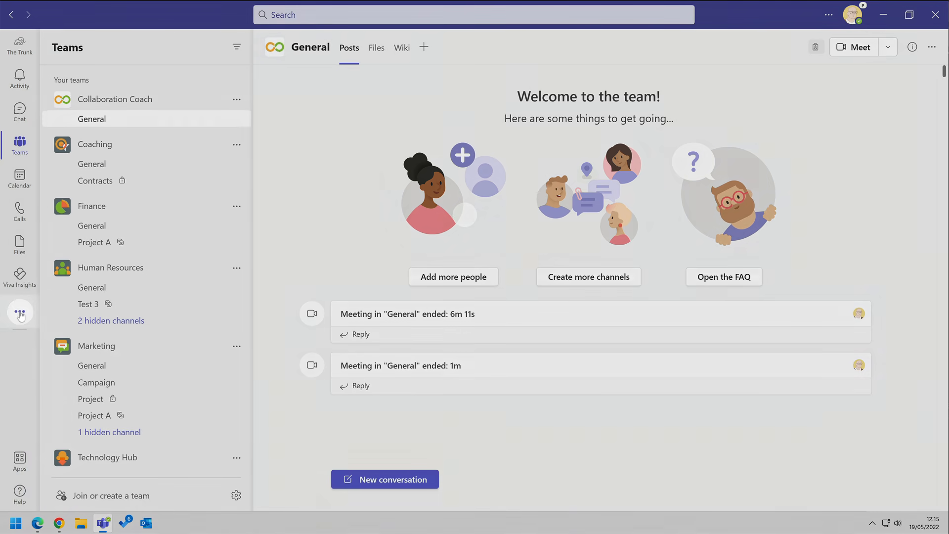
Find the Approvals app from Microsoft, add it to Teams and pin it to the app bar
{"action": "left_click", "coordinate": [20, 313]}
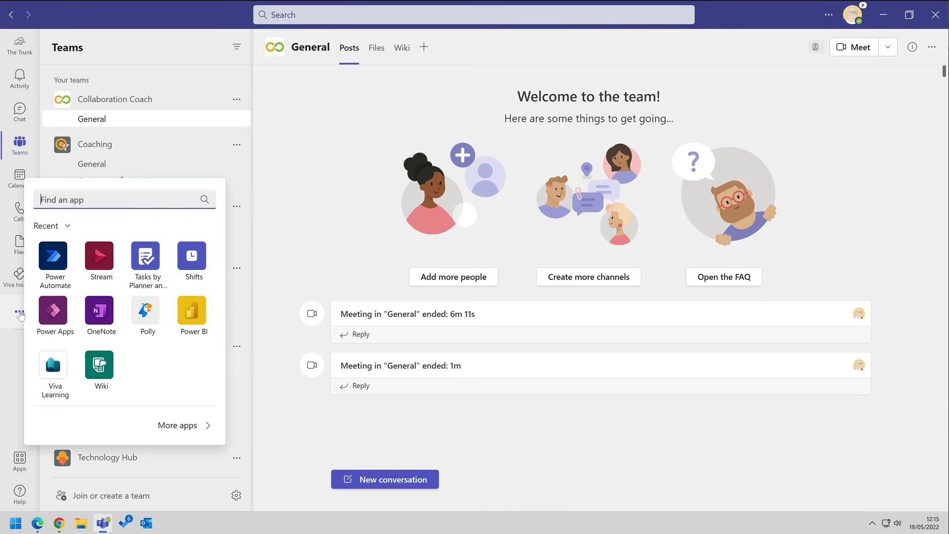
{"action": "type", "text": "approvals"}
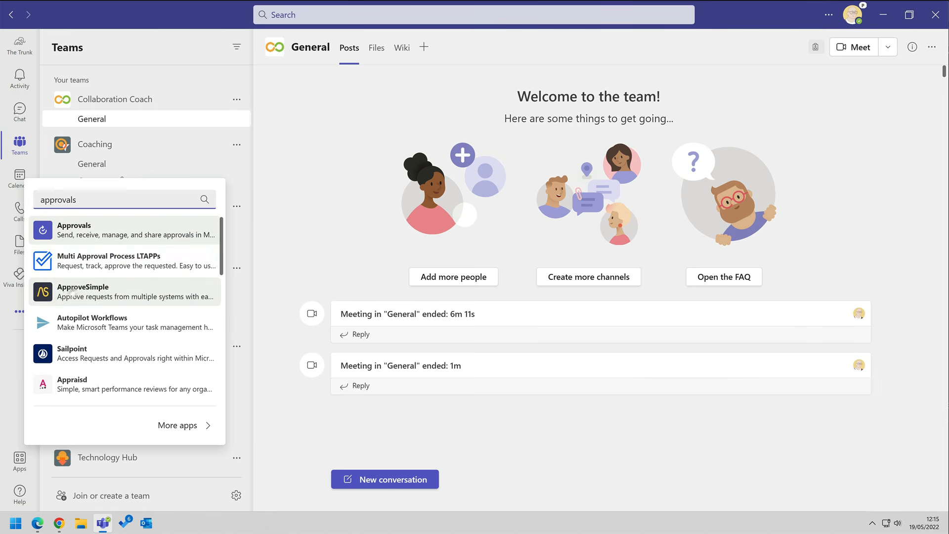
{"action": "left_click", "coordinate": [118, 231]}
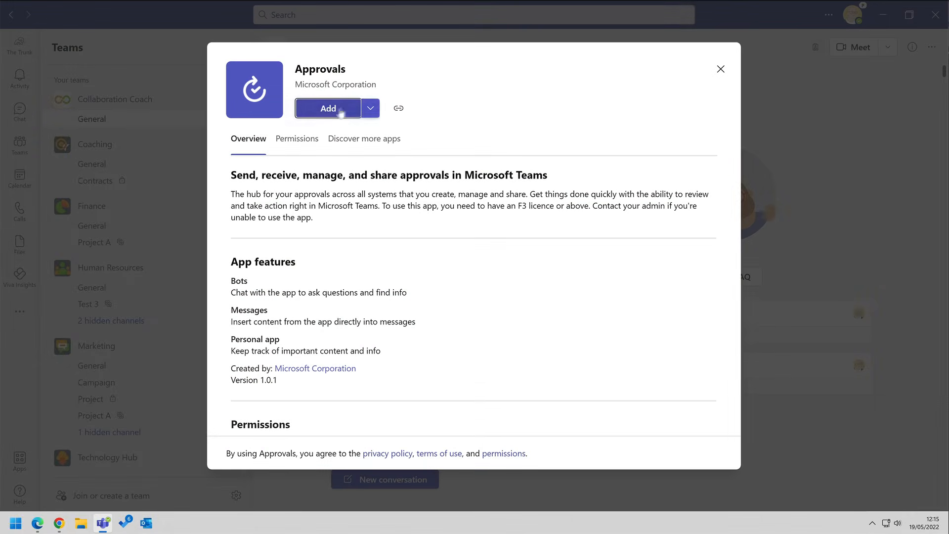
{"action": "left_click", "coordinate": [336, 112]}
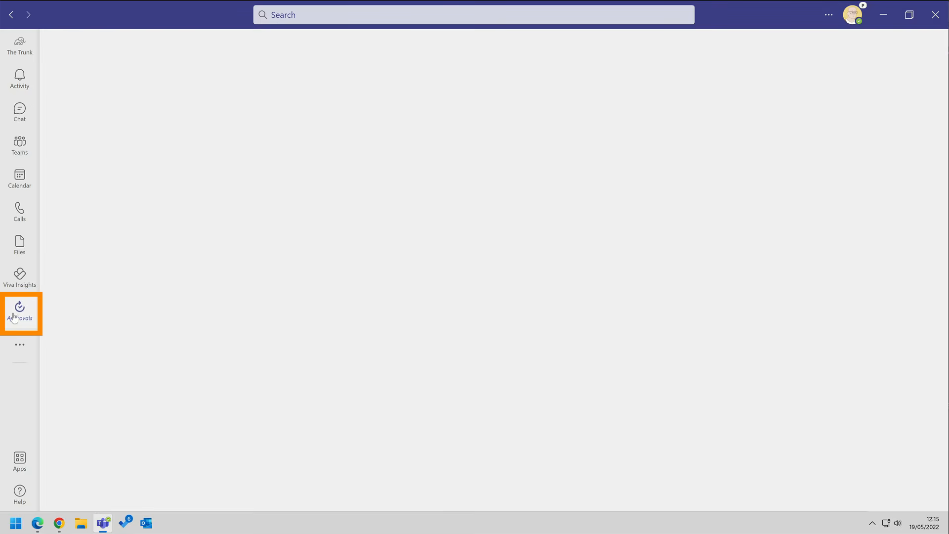
{"action": "right_click", "coordinate": [23, 310]}
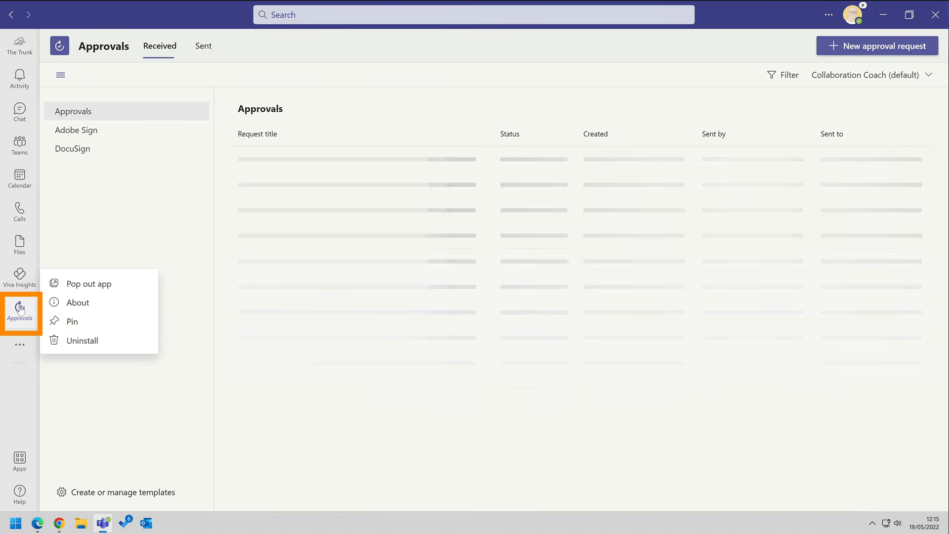
{"action": "left_click", "coordinate": [131, 324]}
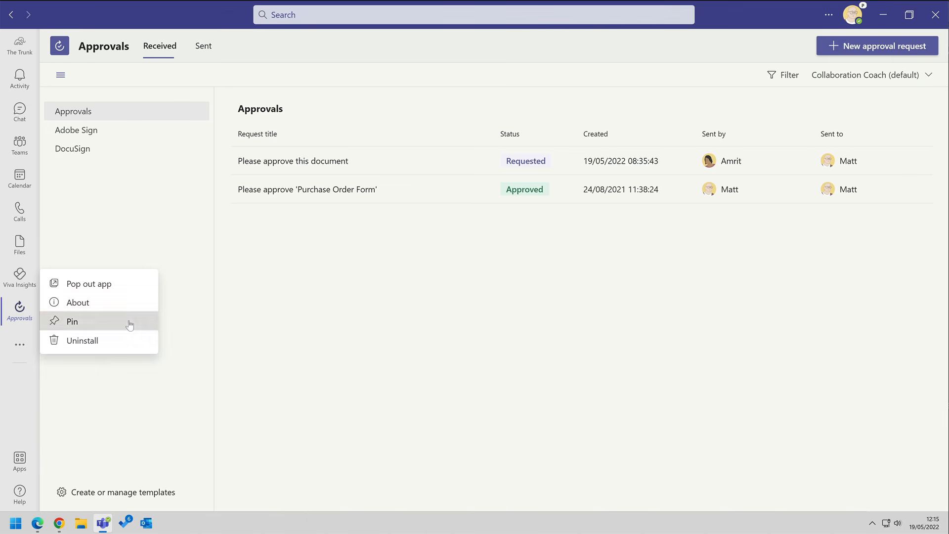
Pop the Approvals app out into its own window, then move and enlarge that window
{"action": "right_click", "coordinate": [19, 309]}
{"action": "left_click", "coordinate": [127, 284]}
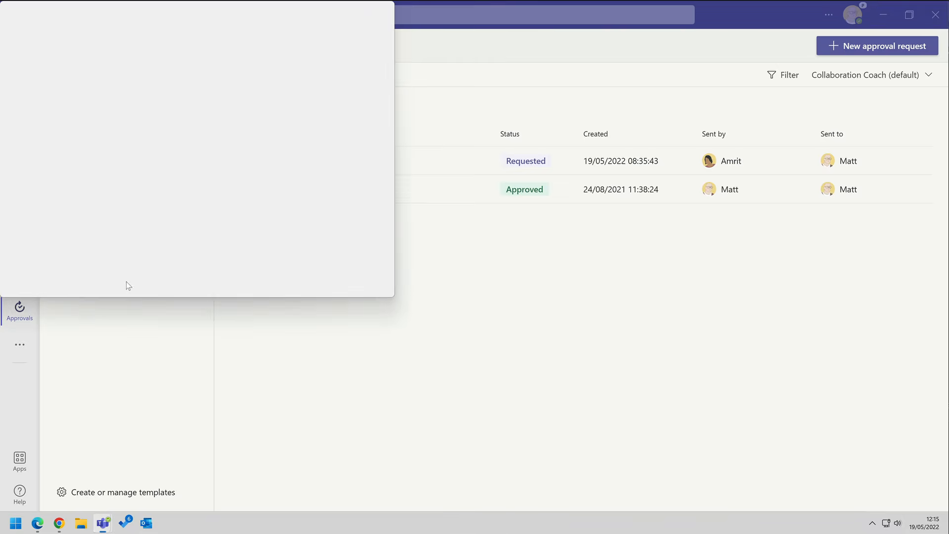
{"action": "left_click_drag", "start_coordinate": [228, 8], "coordinate": [337, 42]}
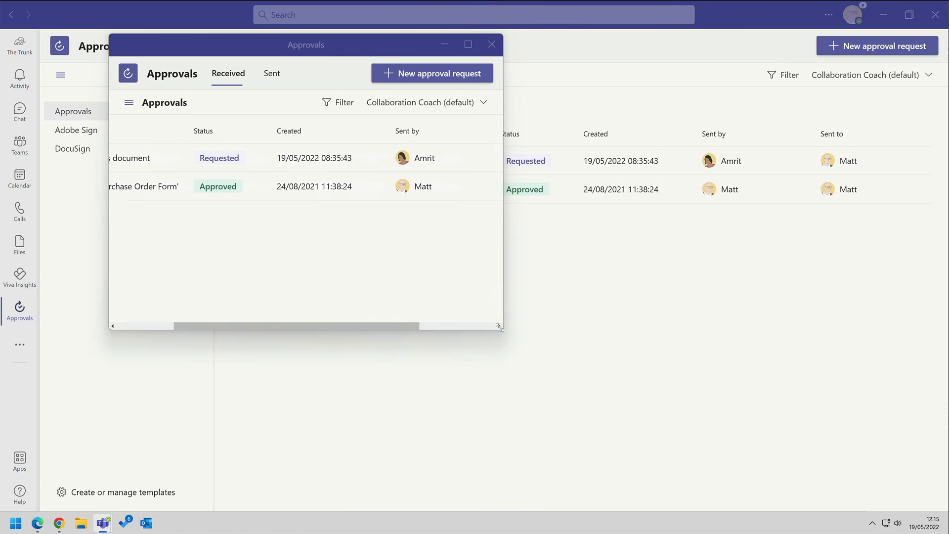
{"action": "left_click_drag", "start_coordinate": [499, 332], "coordinate": [744, 462]}
{"action": "left_click_drag", "start_coordinate": [378, 458], "coordinate": [329, 457]}
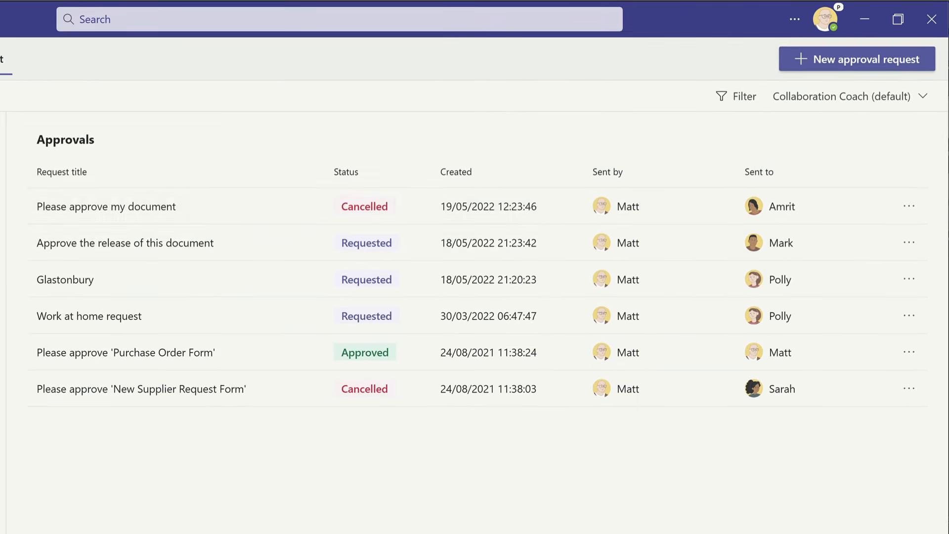
Start a new basic approval request named "Please approve my report"
{"action": "left_click", "coordinate": [869, 60]}
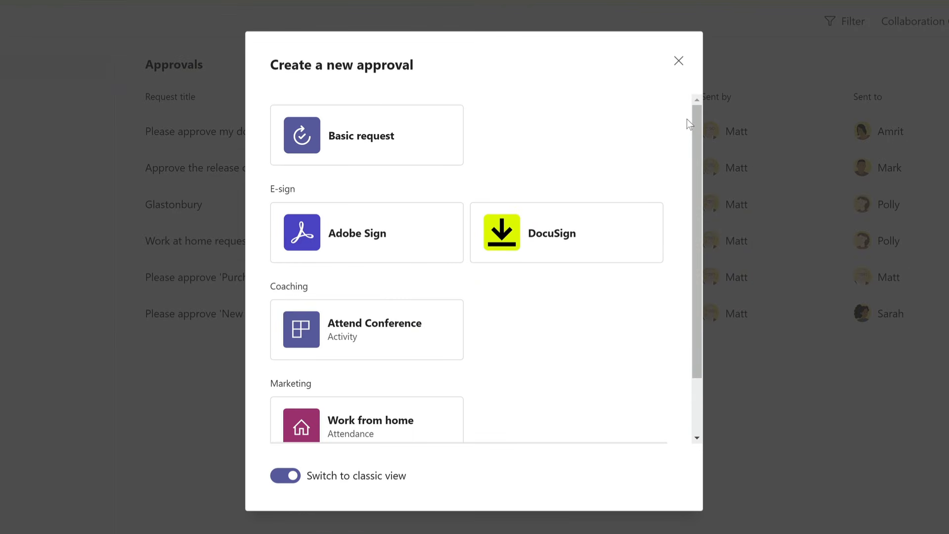
{"action": "left_click", "coordinate": [289, 478]}
{"action": "left_click", "coordinate": [279, 477]}
{"action": "left_click", "coordinate": [387, 144]}
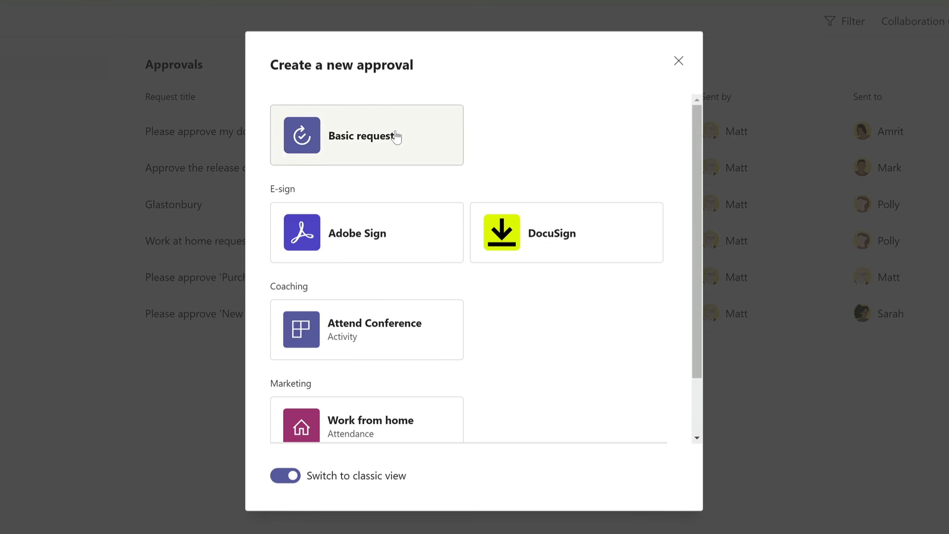
{"action": "left_click", "coordinate": [396, 146]}
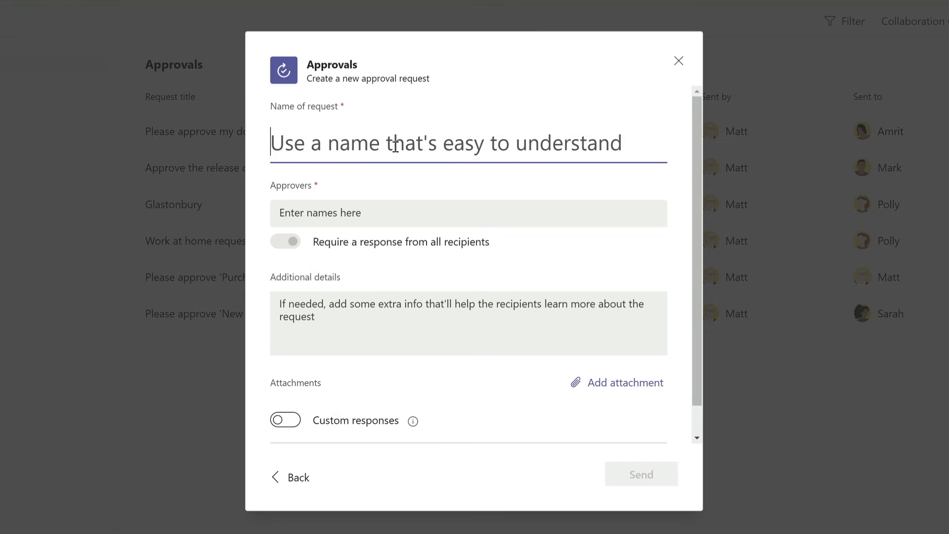
{"action": "type", "text": "Please approve my report"}
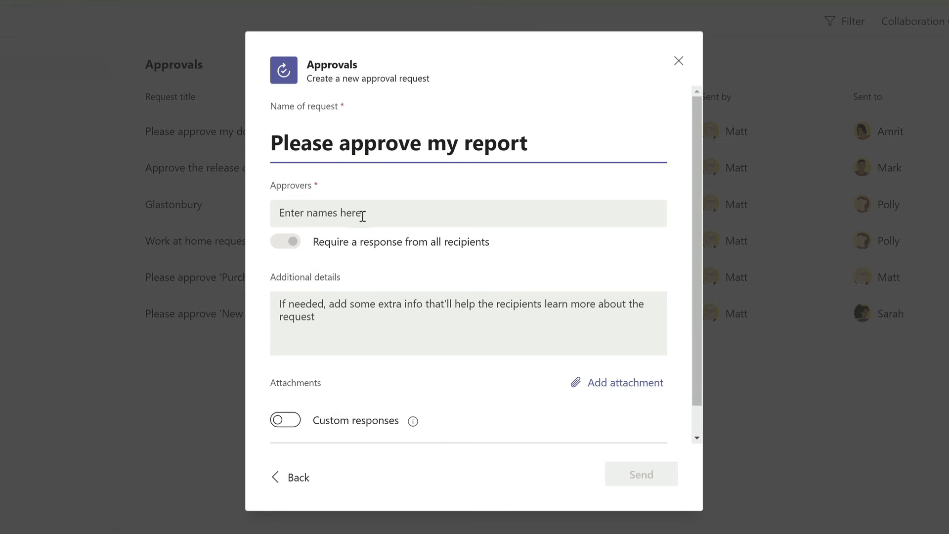
Add the approver and enter the details "Hi can you review and approve this please before I share it with the customer."
{"action": "left_click", "coordinate": [362, 215]}
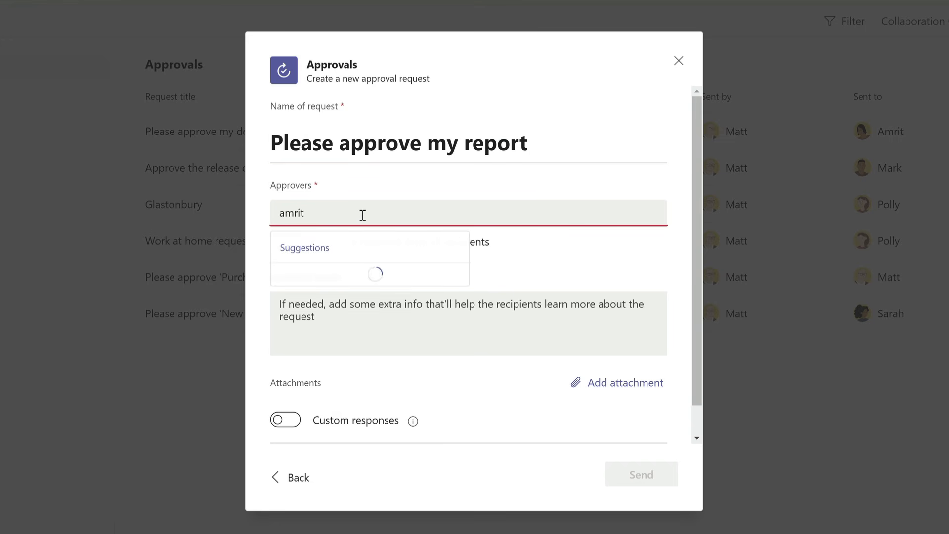
{"action": "left_click", "coordinate": [345, 290]}
{"action": "left_click", "coordinate": [336, 313]}
{"action": "type", "text": "Hi can you review and approve this please before I share it with the customer"}
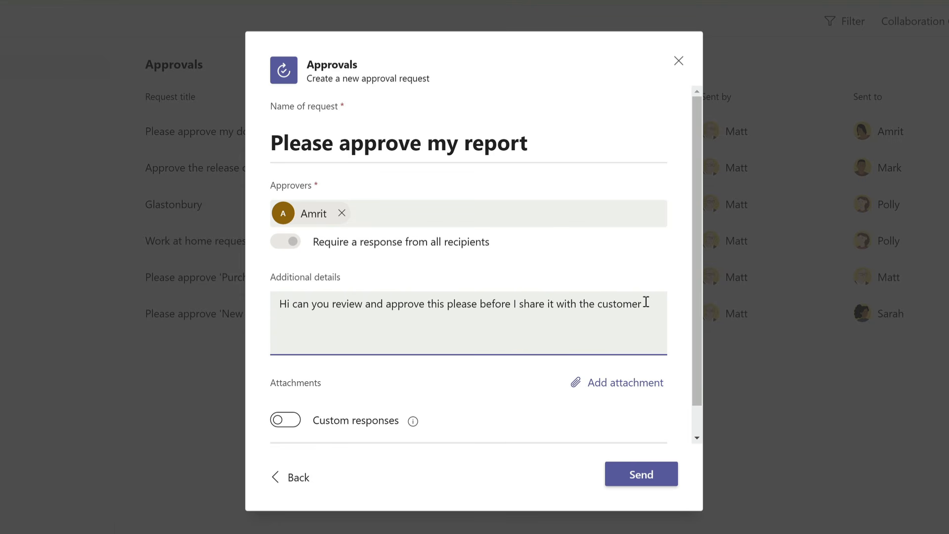
Attach Report.docx from OneDrive to the request and send it
{"action": "scroll", "coordinate": [641, 339], "scroll_direction": "down", "scroll_amount": 1}
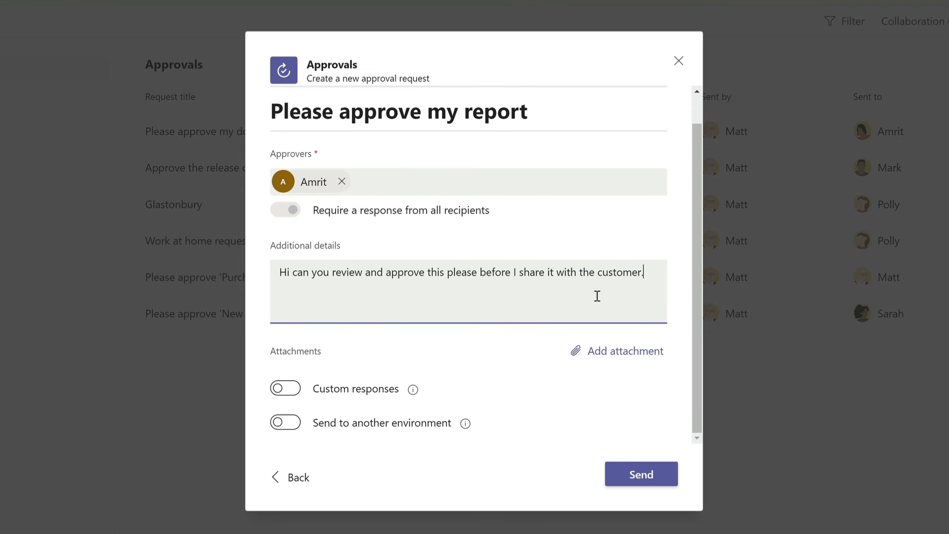
{"action": "left_click", "coordinate": [624, 354]}
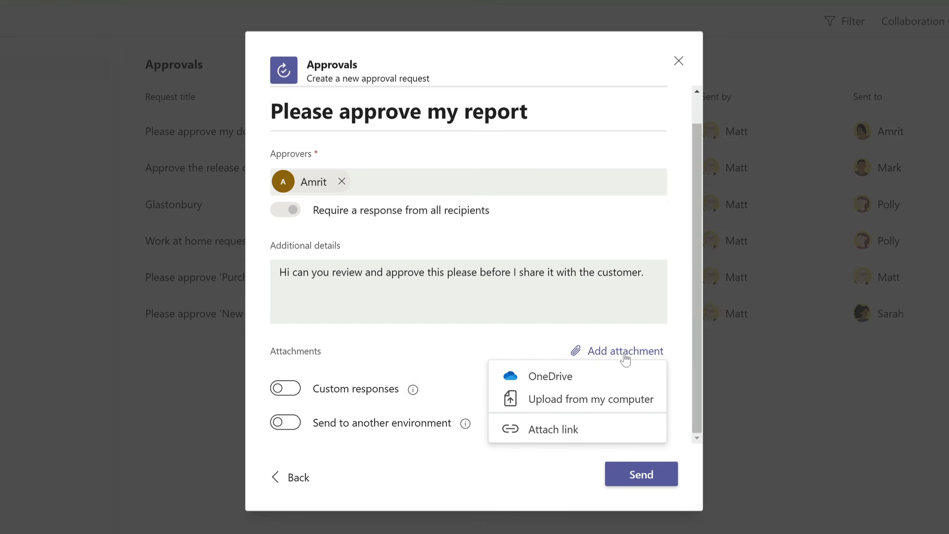
{"action": "left_click", "coordinate": [594, 383]}
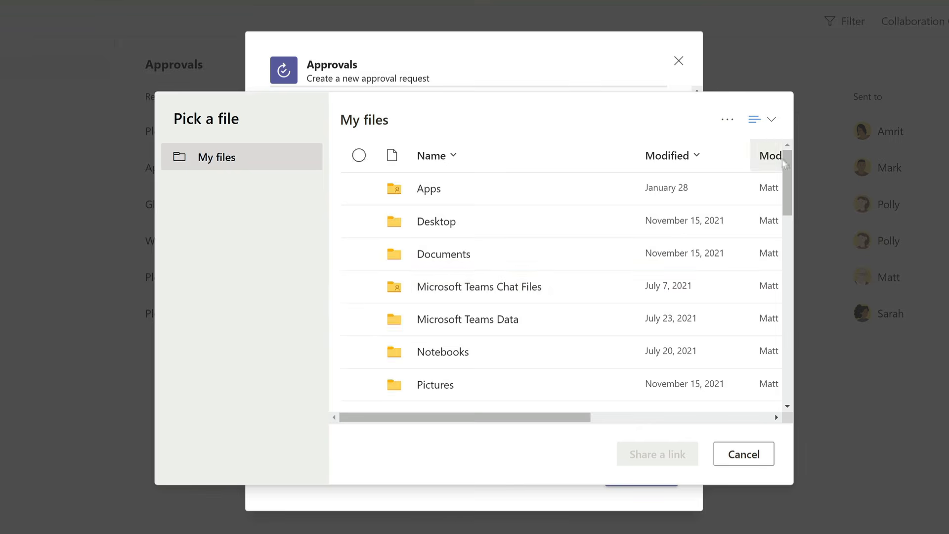
{"action": "scroll", "coordinate": [566, 315], "scroll_direction": "down", "scroll_amount": 7}
{"action": "scroll", "coordinate": [769, 340], "scroll_direction": "down", "scroll_amount": 8}
{"action": "left_click", "coordinate": [523, 363]}
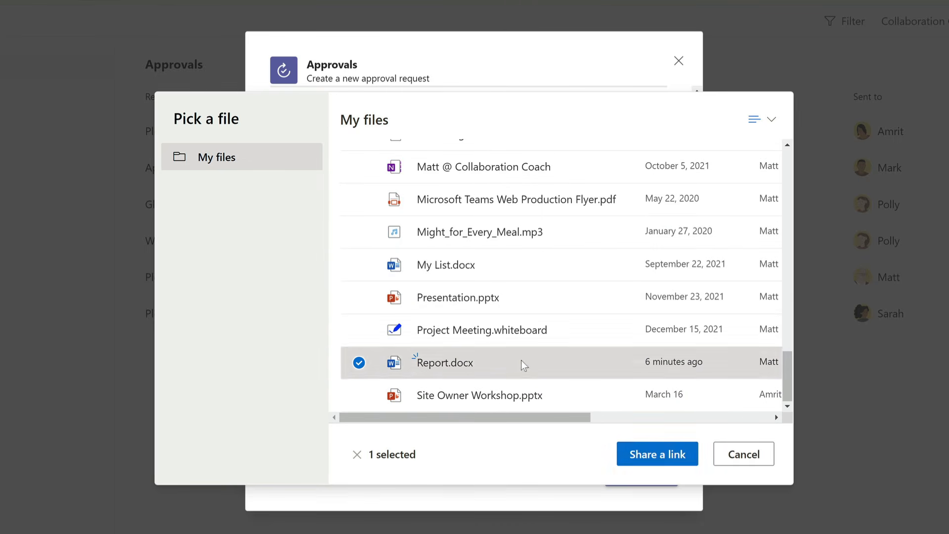
{"action": "left_click", "coordinate": [663, 459]}
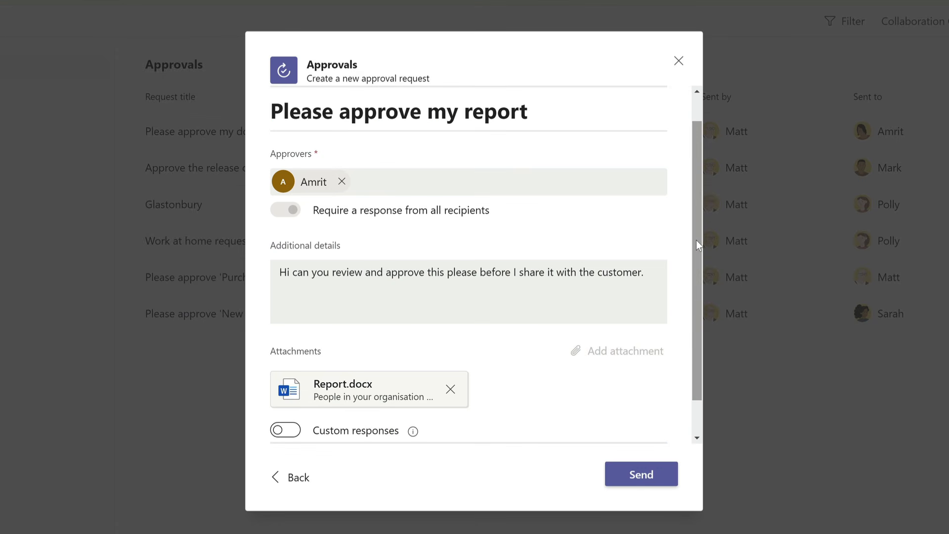
{"action": "scroll", "coordinate": [696, 239], "scroll_direction": "down", "scroll_amount": 2}
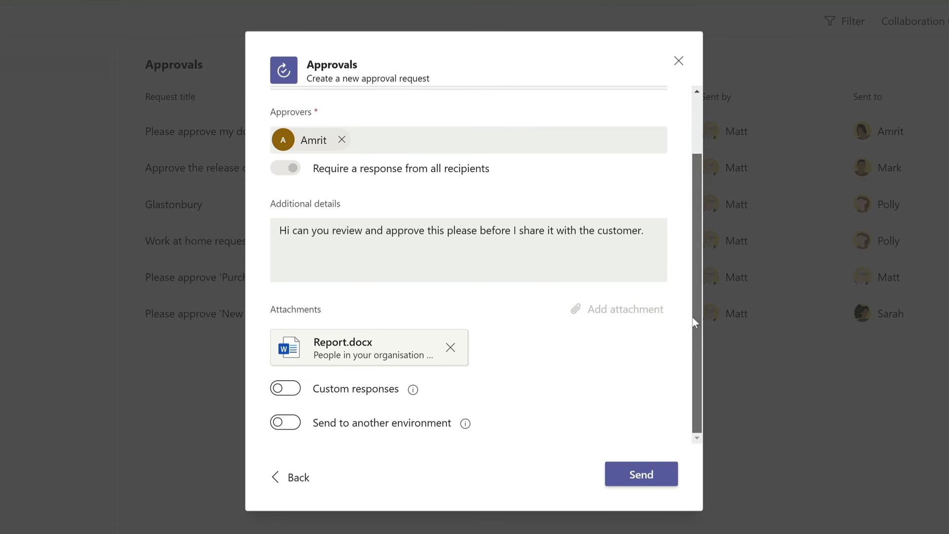
{"action": "left_click", "coordinate": [634, 478]}
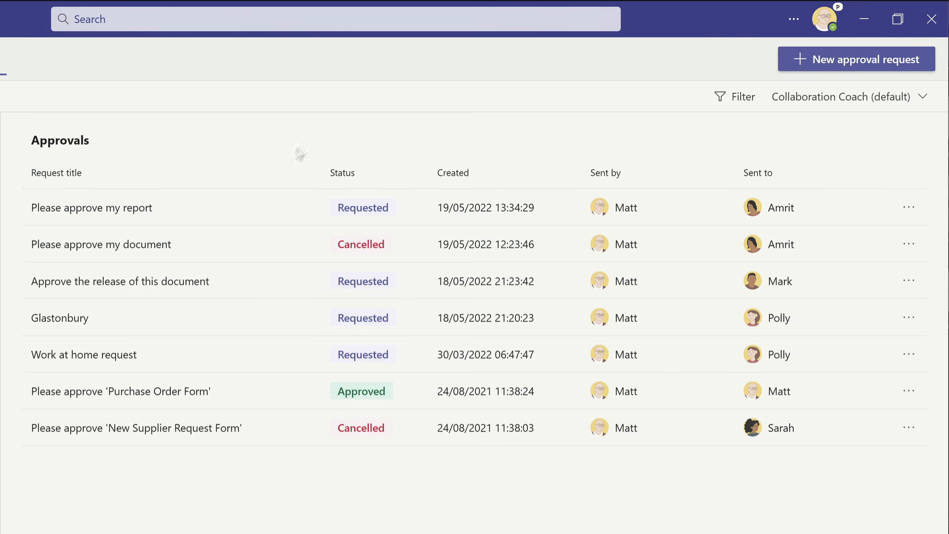
Open the sent "Please approve my report" request and send the approver a follow-up
{"action": "left_click", "coordinate": [90, 202]}
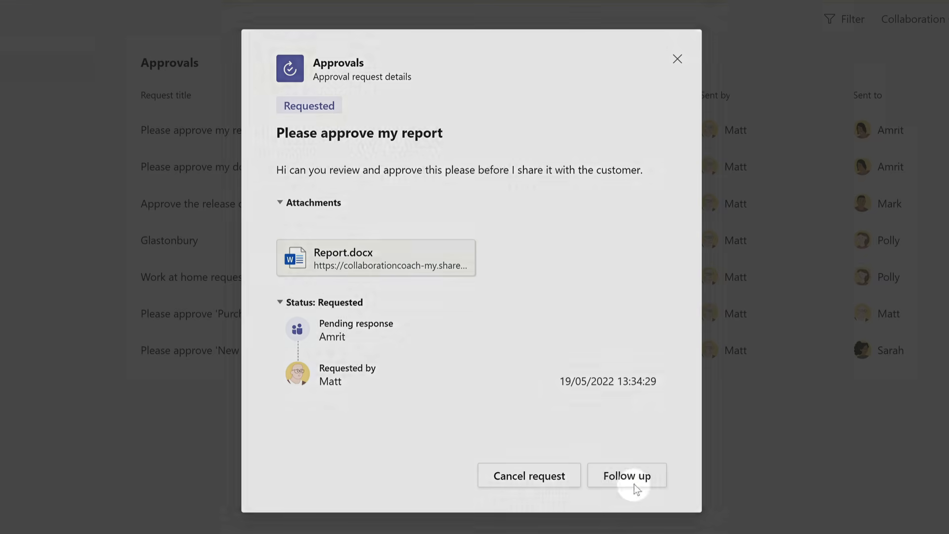
{"action": "left_click", "coordinate": [633, 475]}
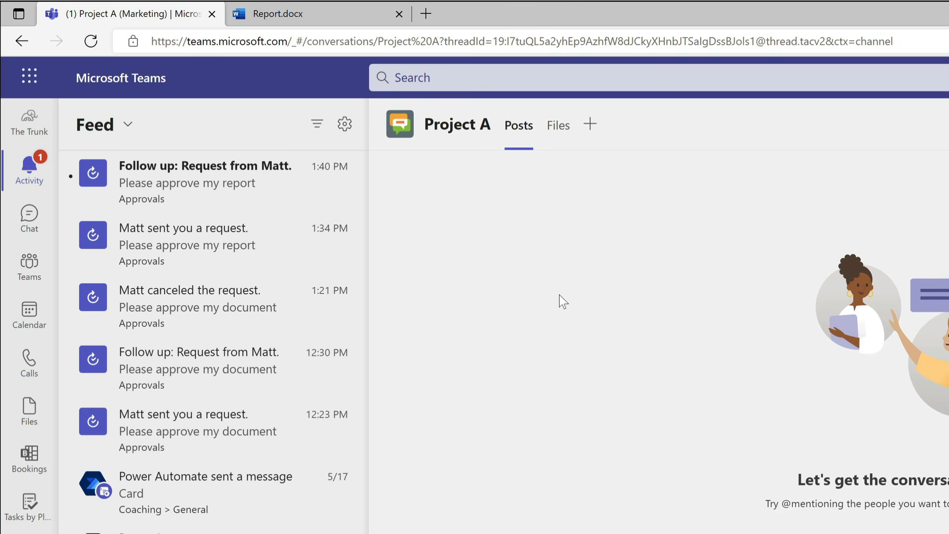
In the approver's Teams in the browser, open the "Please approve my report" request from the activity feed and view its attached Report.docx
{"action": "left_click", "coordinate": [194, 247]}
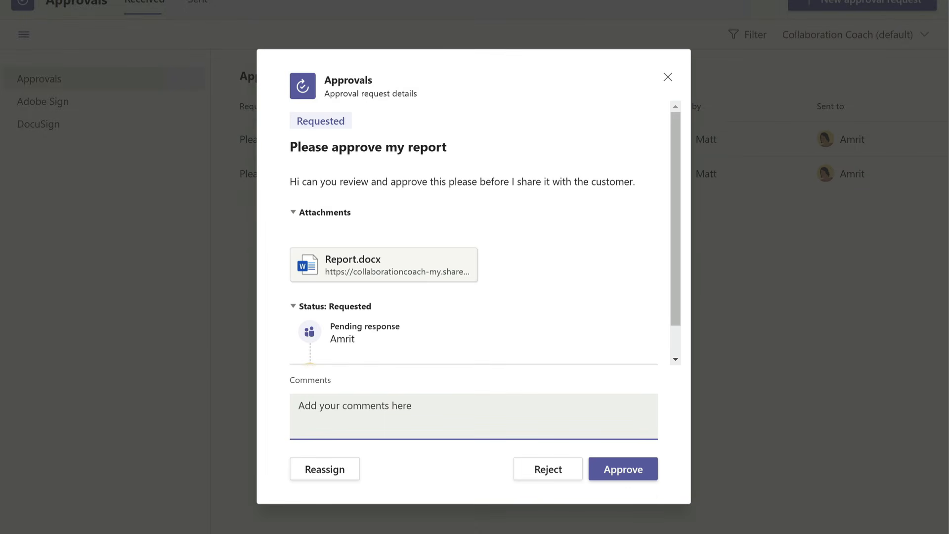
{"action": "left_click_drag", "start_coordinate": [676, 128], "coordinate": [676, 174]}
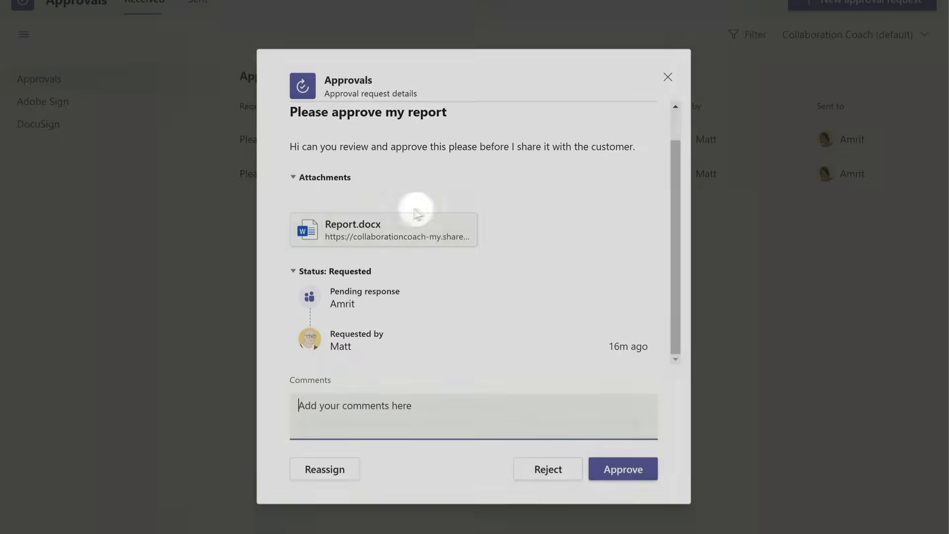
{"action": "left_click", "coordinate": [373, 230]}
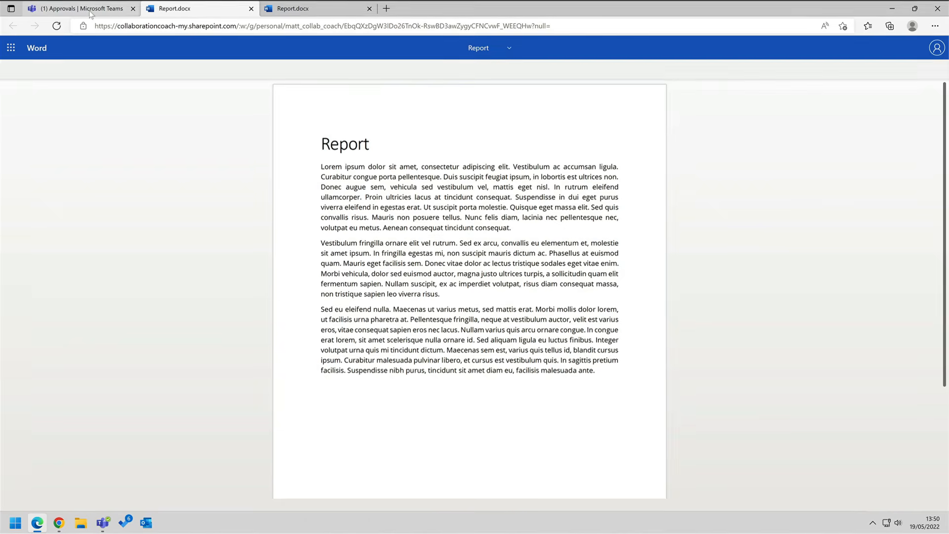
{"action": "left_click", "coordinate": [90, 11]}
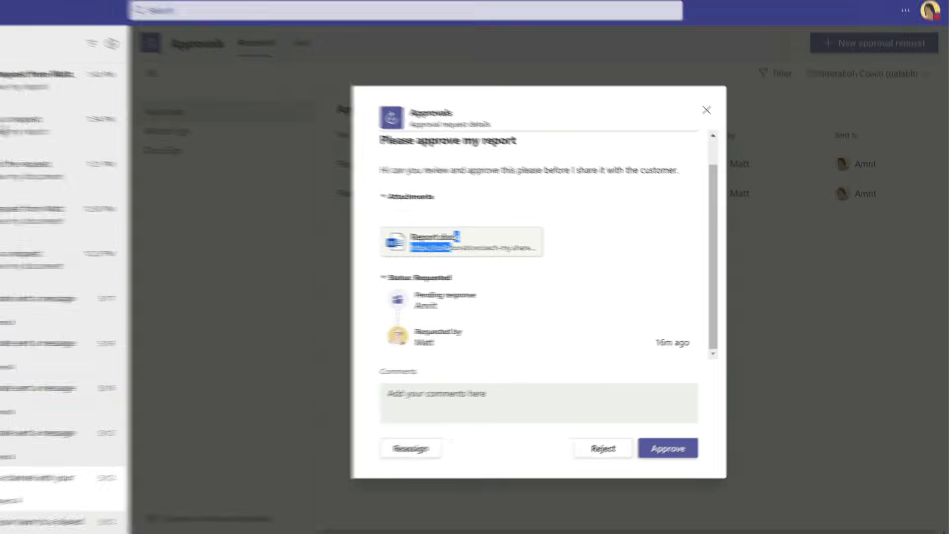
{"action": "left_click", "coordinate": [367, 408]}
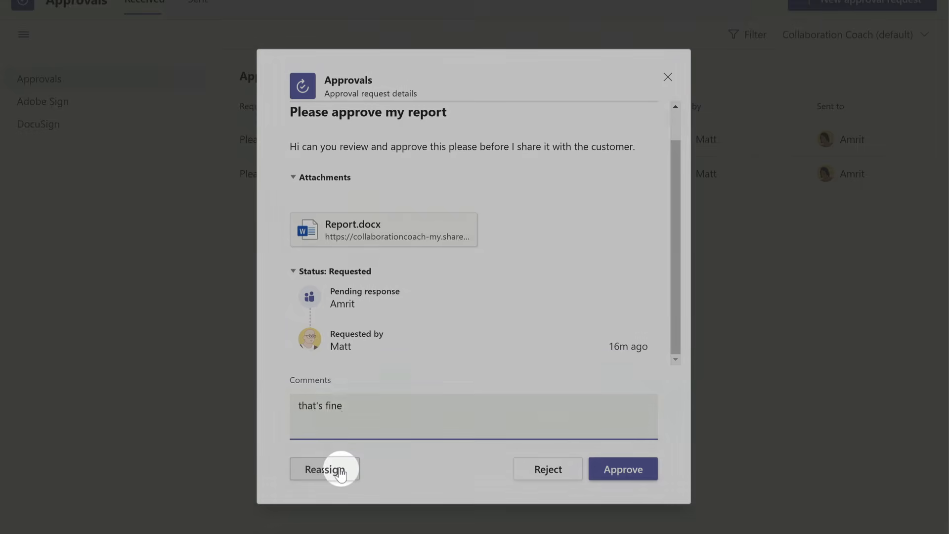
{"action": "left_click", "coordinate": [326, 468]}
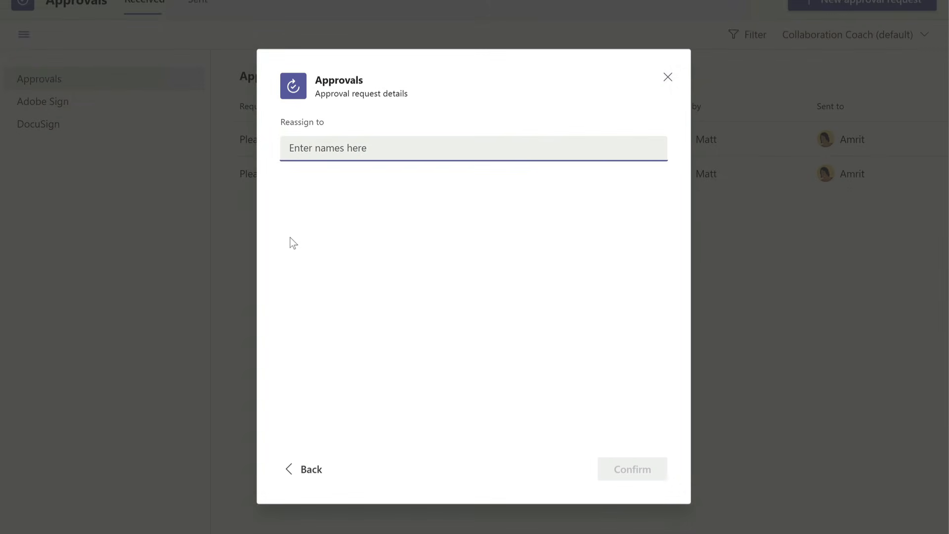
{"action": "type", "text": "sarah"}
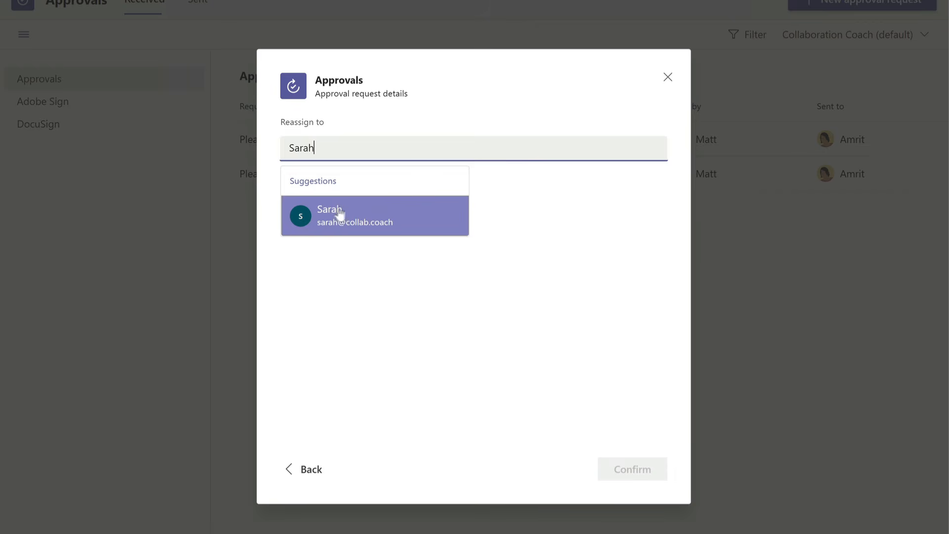
{"action": "left_click", "coordinate": [304, 469]}
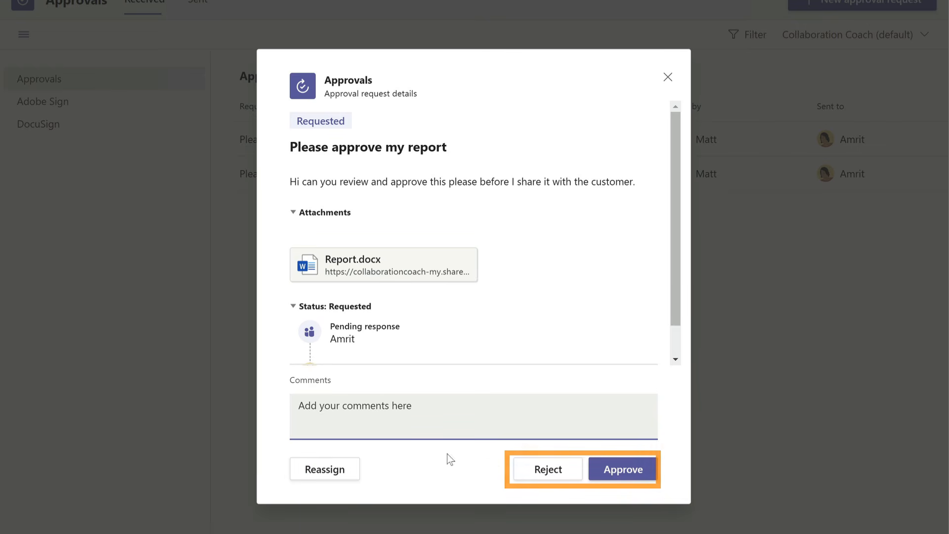
Approve the "Please approve my report" request as the approver and open its details from the sender's list of sent requests
{"action": "left_click", "coordinate": [617, 475]}
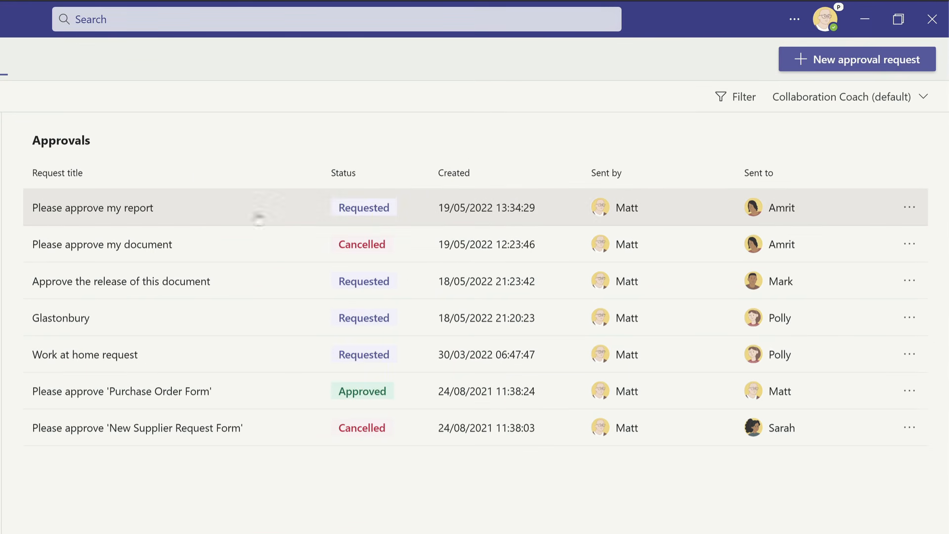
{"action": "left_click", "coordinate": [131, 214]}
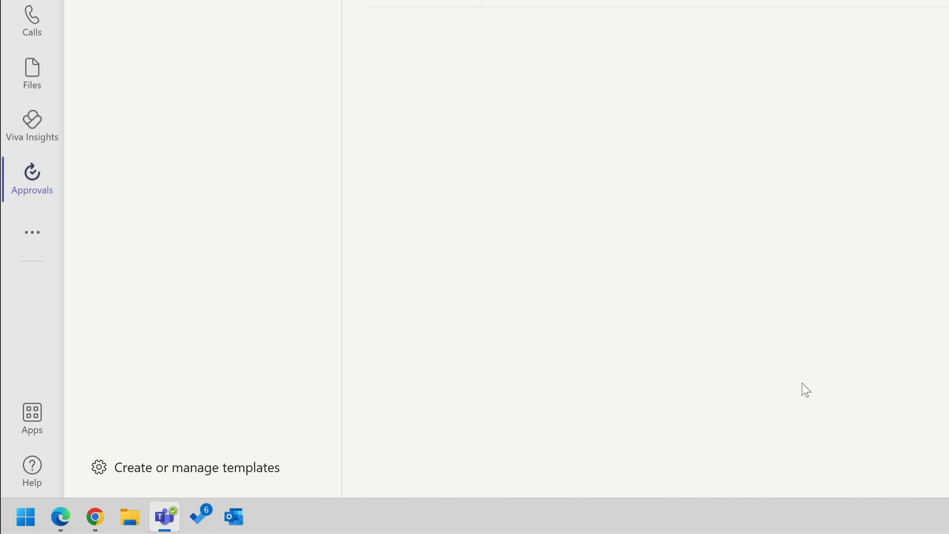
Open template management and start a new template from the Leave attendance template in the template store
{"action": "left_click", "coordinate": [235, 469]}
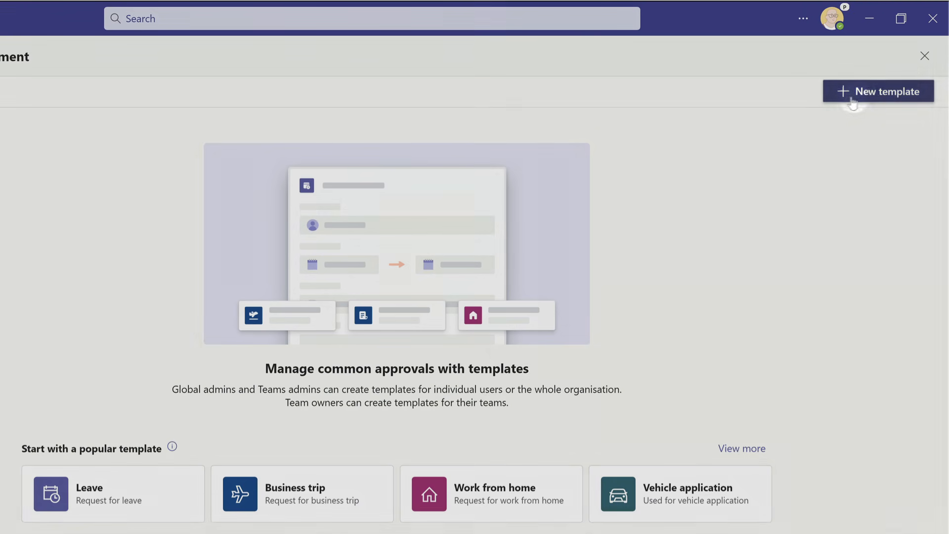
{"action": "left_click", "coordinate": [876, 96]}
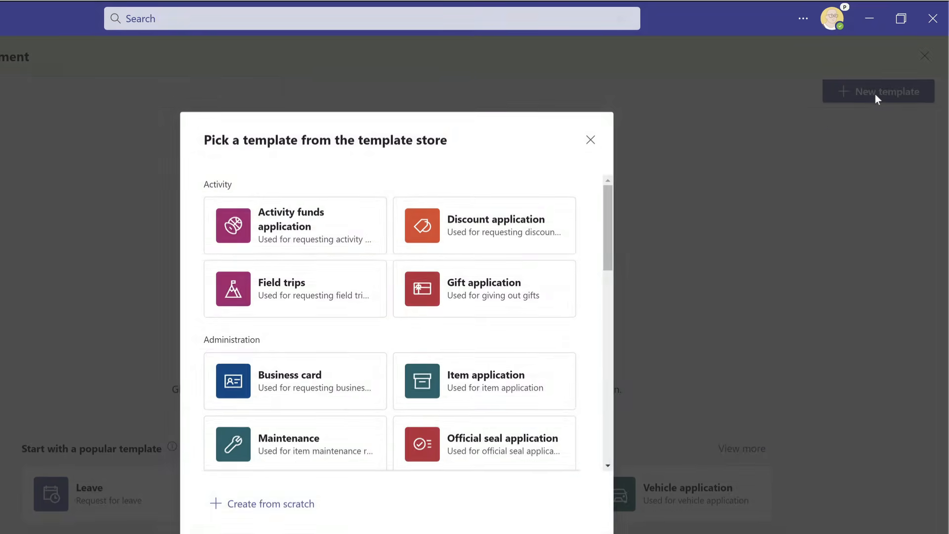
{"action": "left_click_drag", "start_coordinate": [680, 147], "coordinate": [680, 277]}
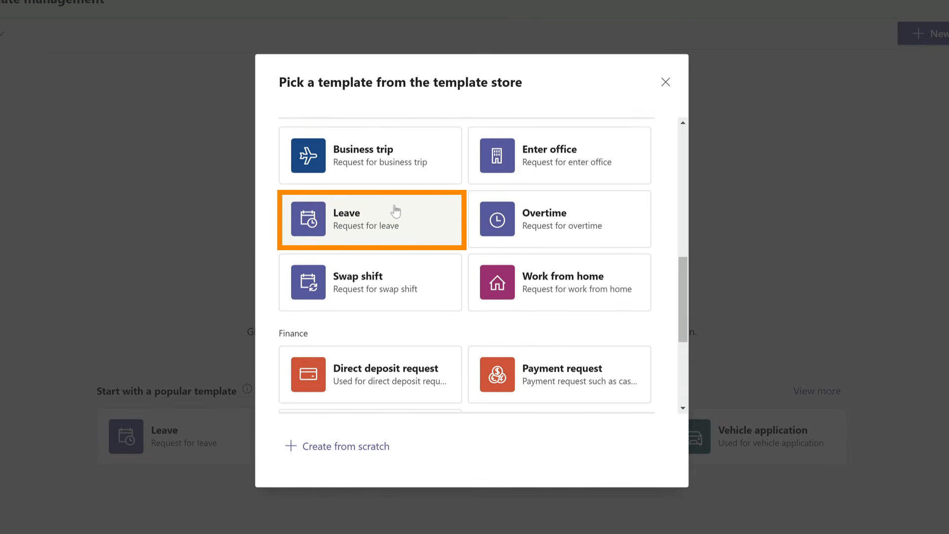
{"action": "left_click", "coordinate": [424, 223]}
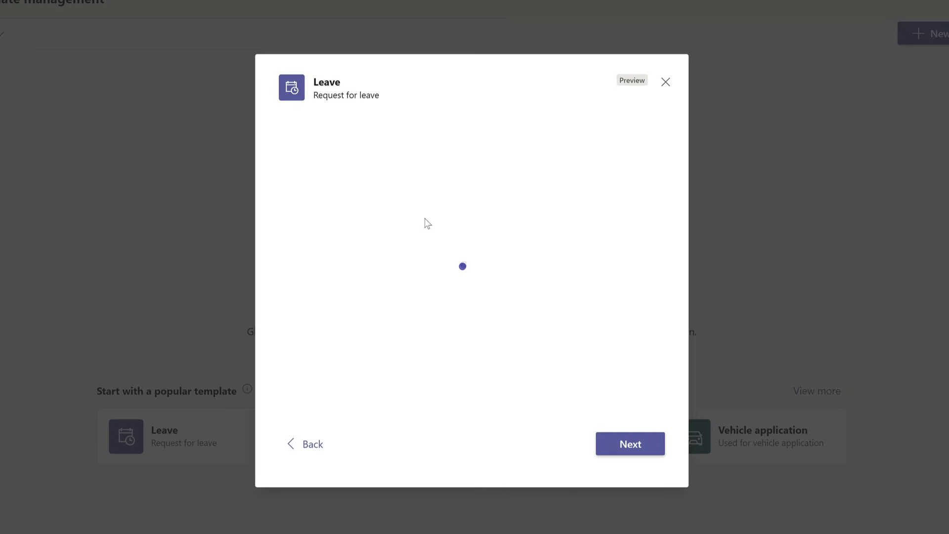
Examine the leave type choices and the start date picker in the Leave template preview
{"action": "left_click", "coordinate": [522, 167]}
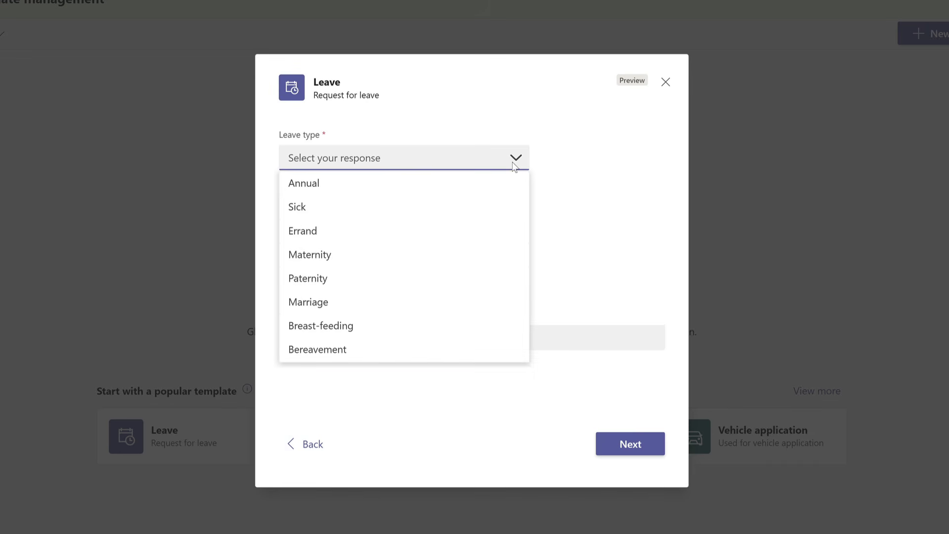
{"action": "left_click", "coordinate": [568, 170]}
{"action": "left_click", "coordinate": [466, 229]}
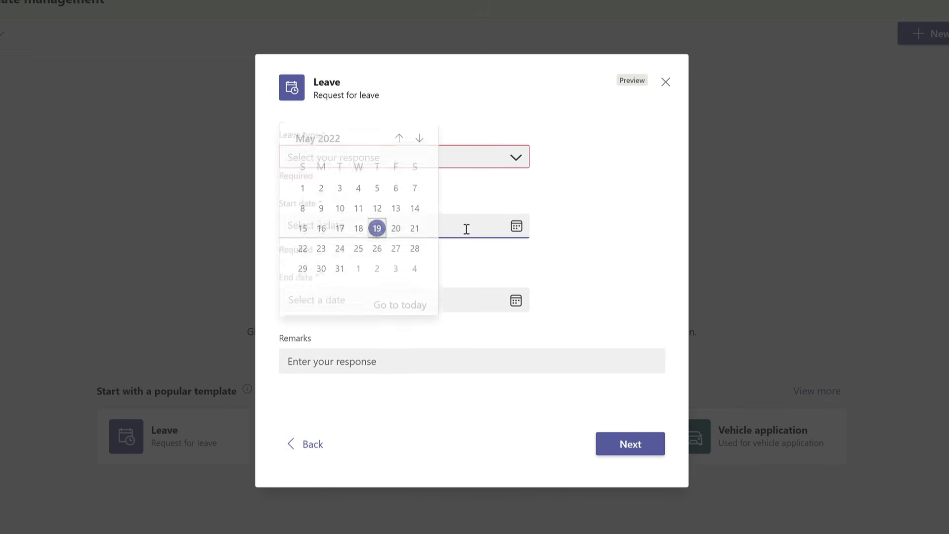
{"action": "left_click", "coordinate": [552, 236]}
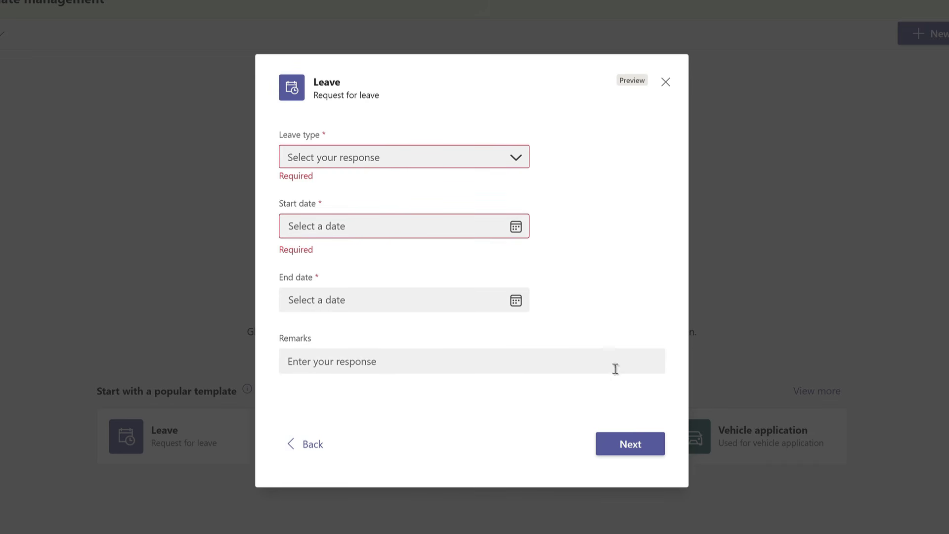
Make the Leave template team wide and assign it to the Finance team
{"action": "left_click", "coordinate": [629, 449]}
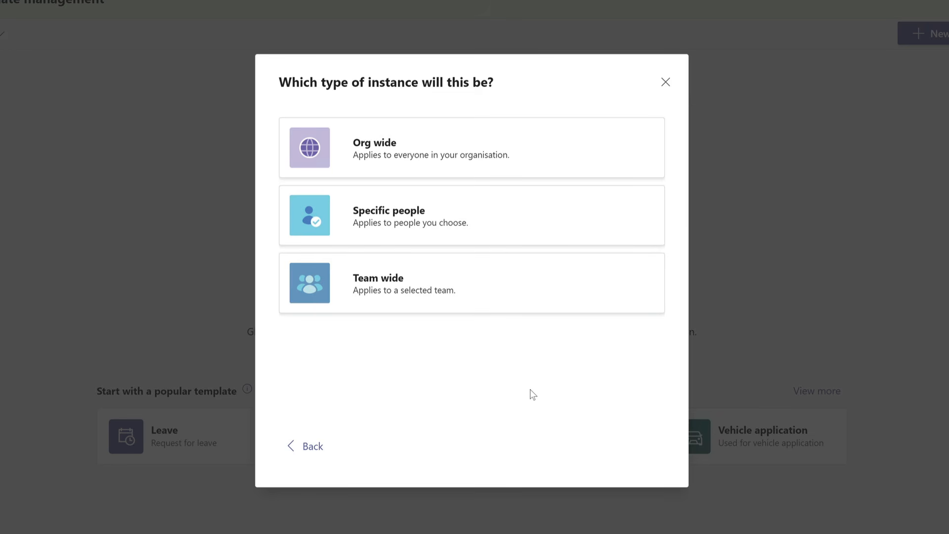
{"action": "left_click", "coordinate": [567, 298]}
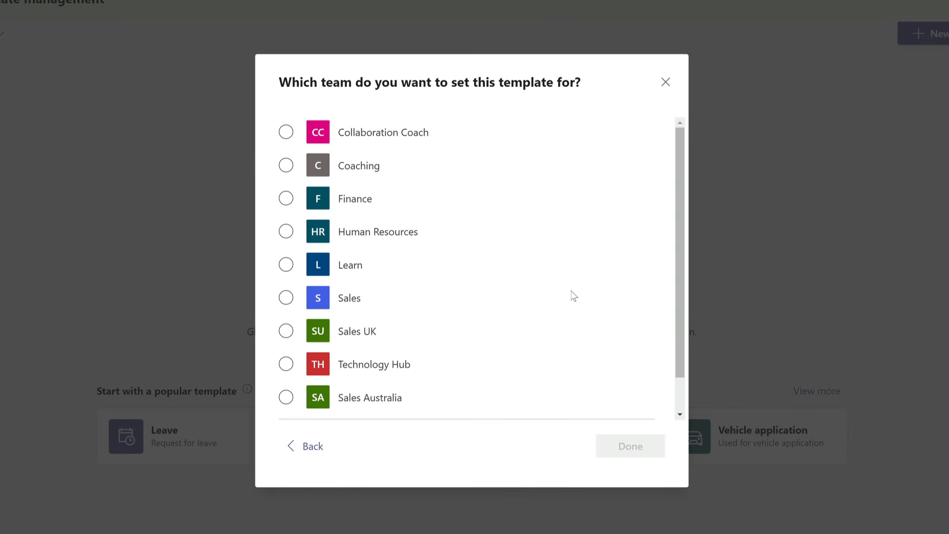
{"action": "left_click", "coordinate": [286, 198]}
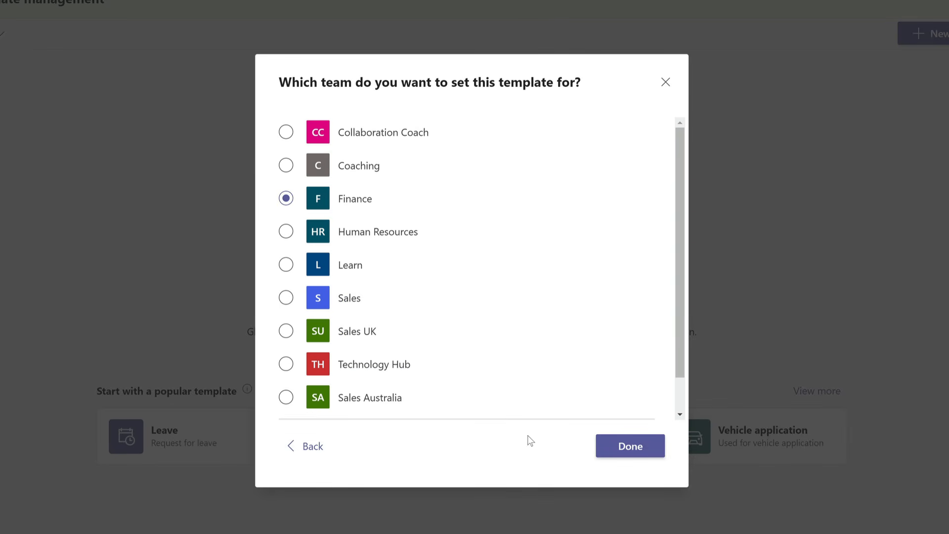
{"action": "left_click", "coordinate": [631, 444]}
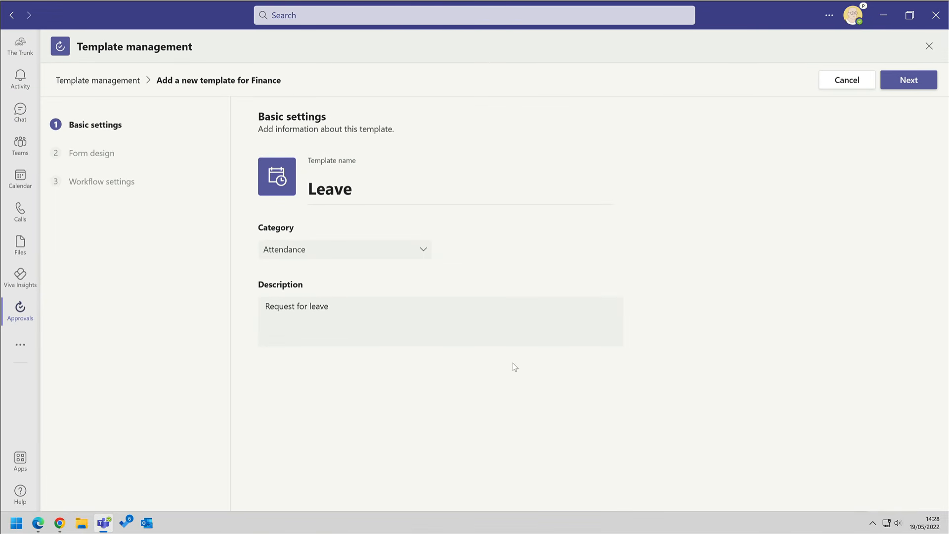
Set the template's description to "Request for leave for Finance" and continue to the form design
{"action": "left_click", "coordinate": [393, 256]}
{"action": "left_click", "coordinate": [522, 262]}
{"action": "left_click", "coordinate": [457, 308]}
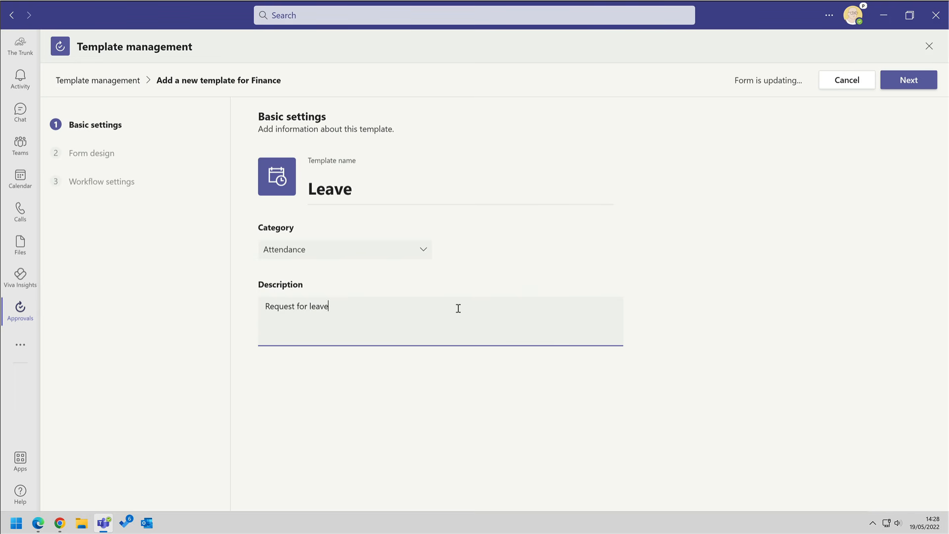
{"action": "type", "text": "Request for leave for Finance"}
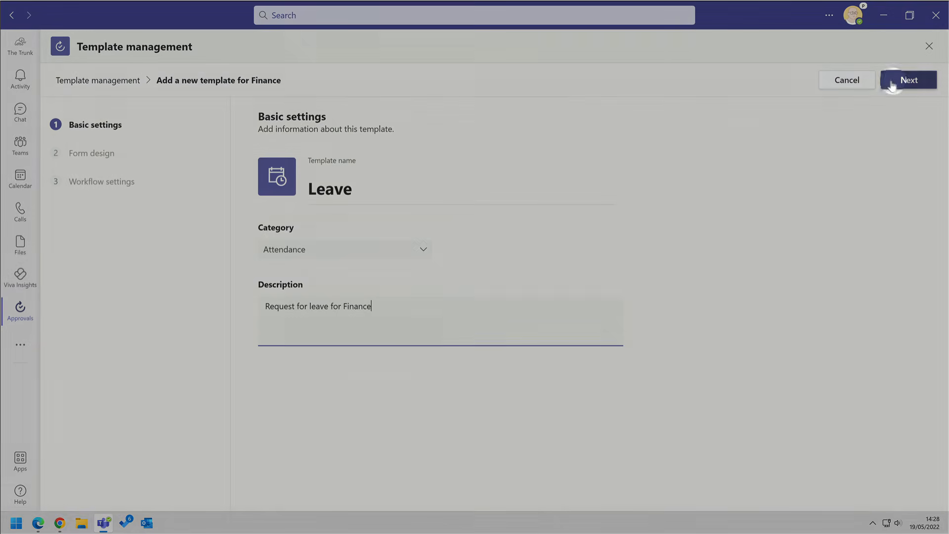
{"action": "left_click", "coordinate": [906, 80]}
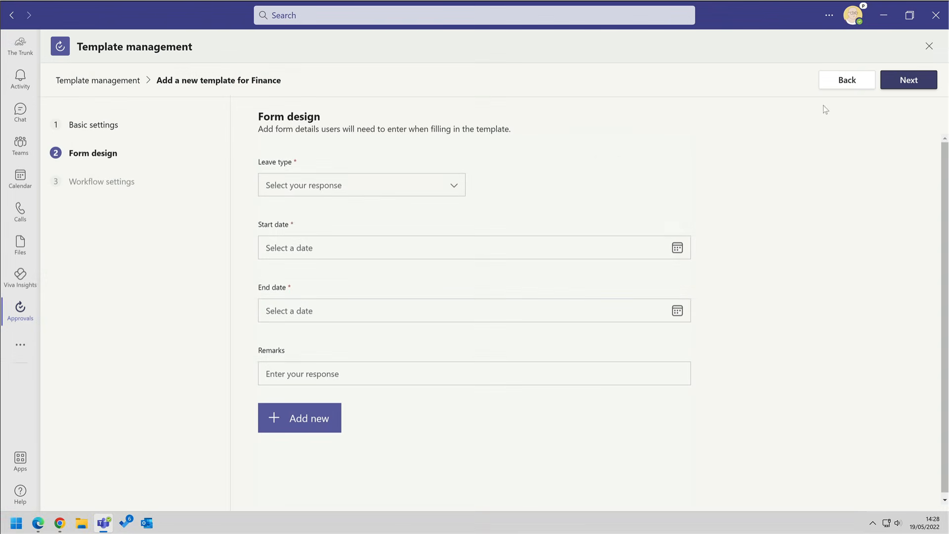
Review the Leave type question's editing options and the field types available for the form, and continue to the workflow settings
{"action": "left_click", "coordinate": [484, 182]}
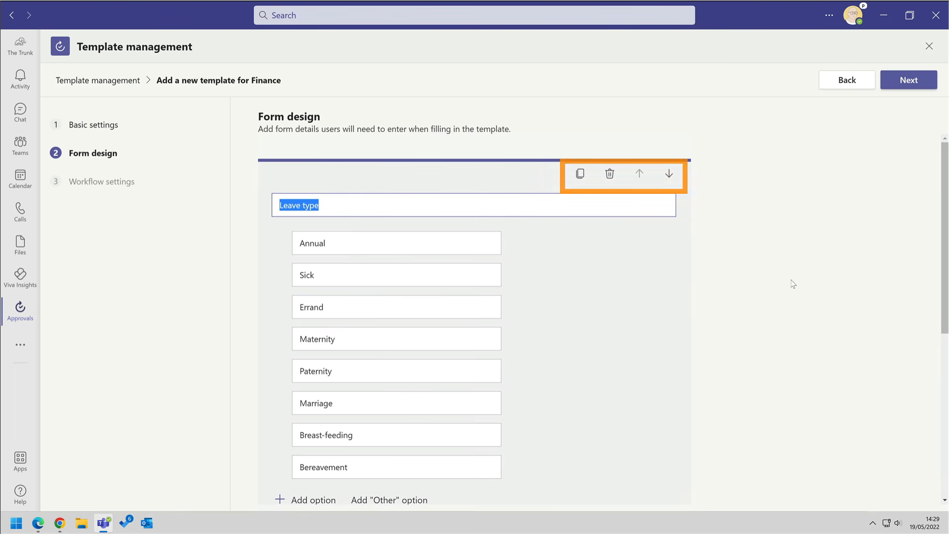
{"action": "scroll", "coordinate": [793, 284], "scroll_direction": "down", "scroll_amount": 5}
{"action": "scroll", "coordinate": [793, 283], "scroll_direction": "up", "scroll_amount": 5}
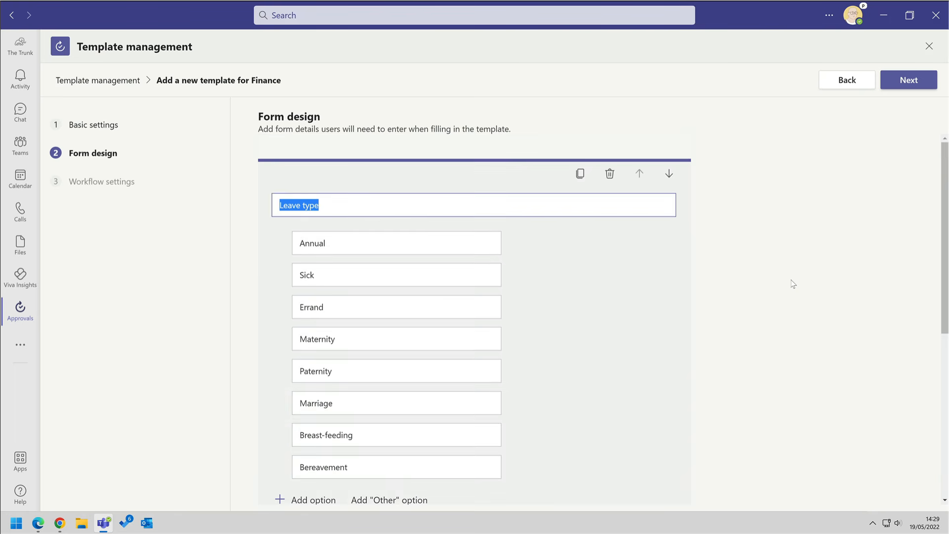
{"action": "scroll", "coordinate": [792, 281], "scroll_direction": "down", "scroll_amount": 3}
{"action": "left_click", "coordinate": [773, 329]}
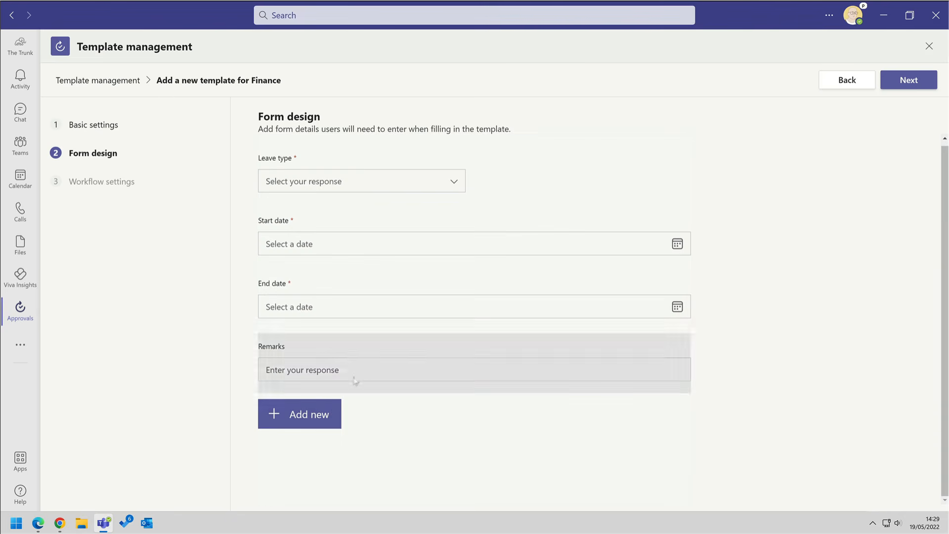
{"action": "left_click", "coordinate": [318, 413]}
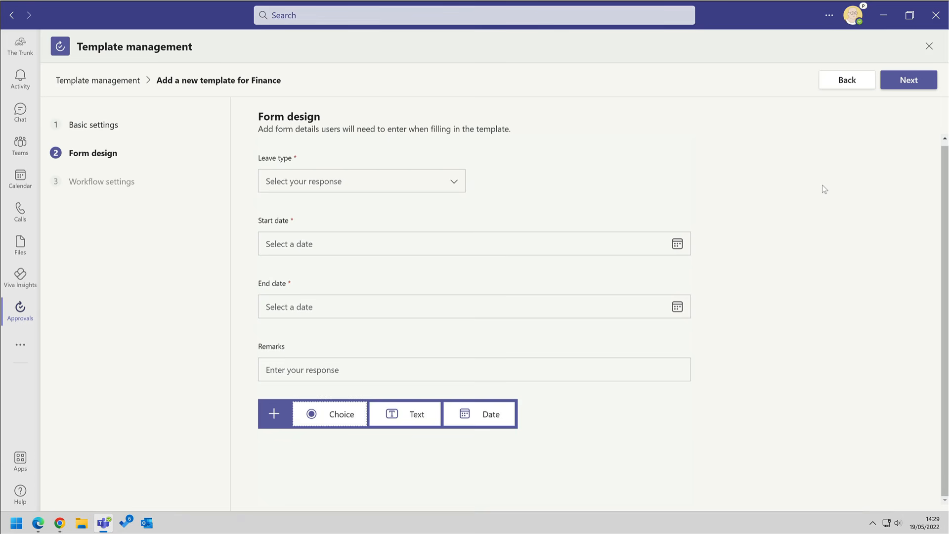
{"action": "left_click", "coordinate": [909, 82]}
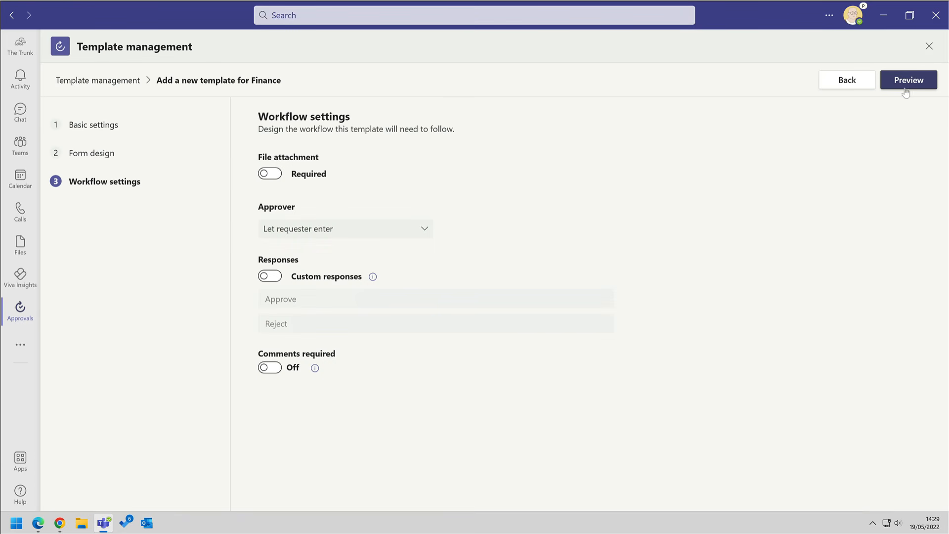
Try out the required file attachment, approver, custom responses and required comments options, switching each toggle back off
{"action": "left_click", "coordinate": [274, 178]}
{"action": "left_click", "coordinate": [275, 179]}
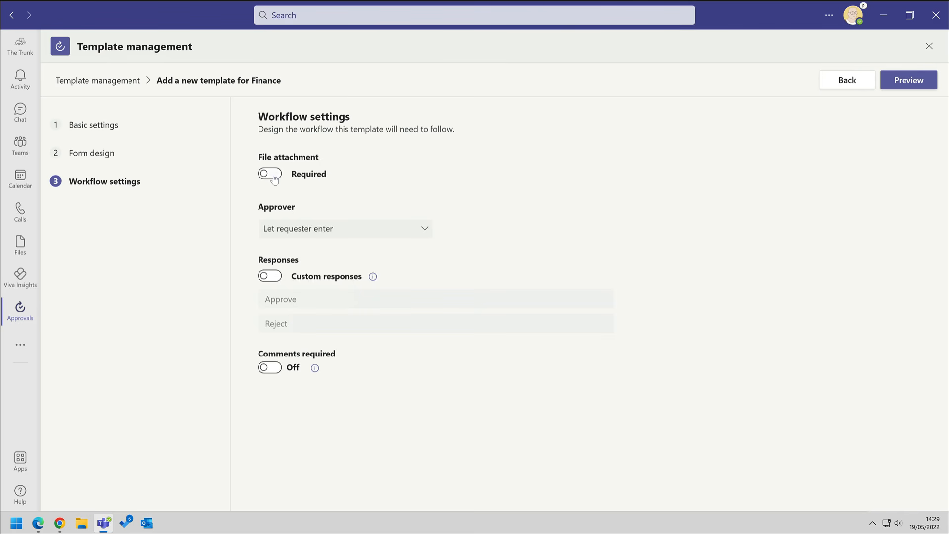
{"action": "left_click", "coordinate": [417, 232]}
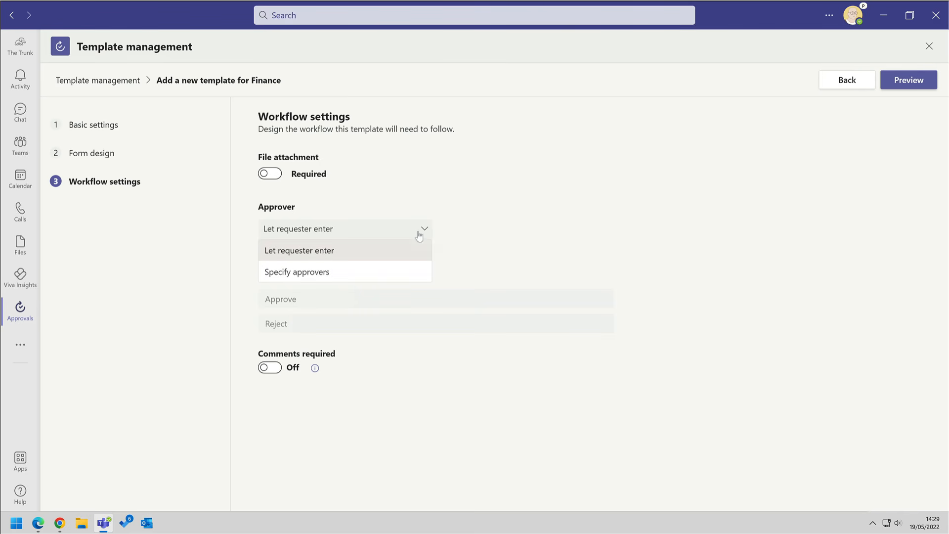
{"action": "left_click", "coordinate": [493, 235]}
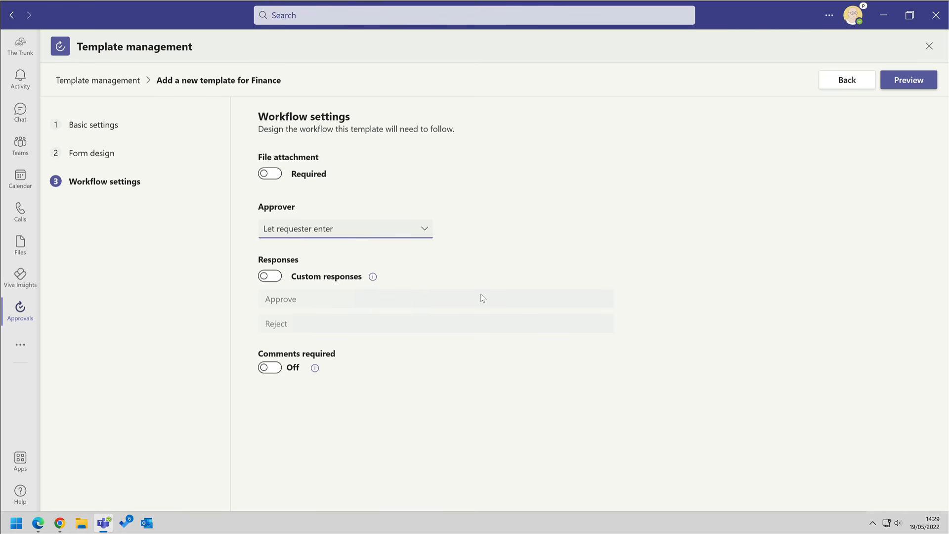
{"action": "left_click", "coordinate": [267, 278]}
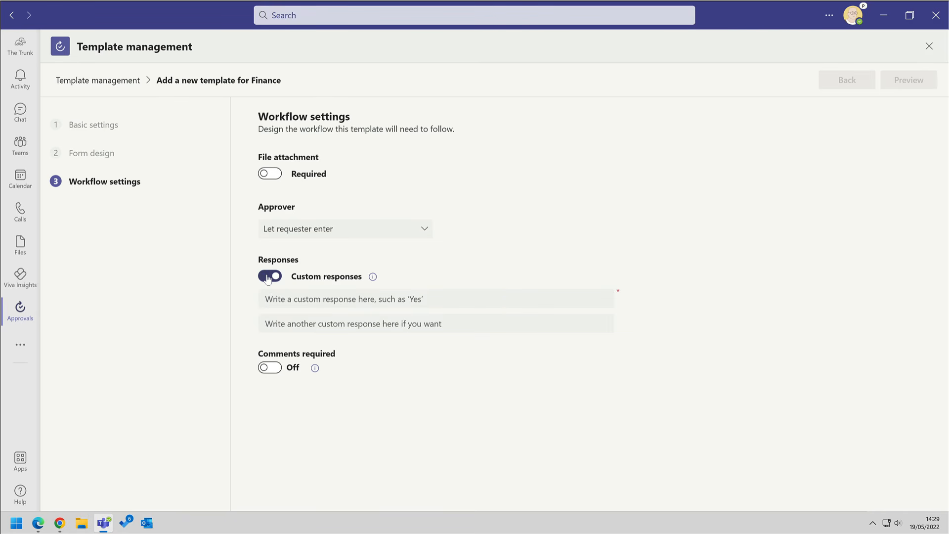
{"action": "left_click", "coordinate": [267, 278]}
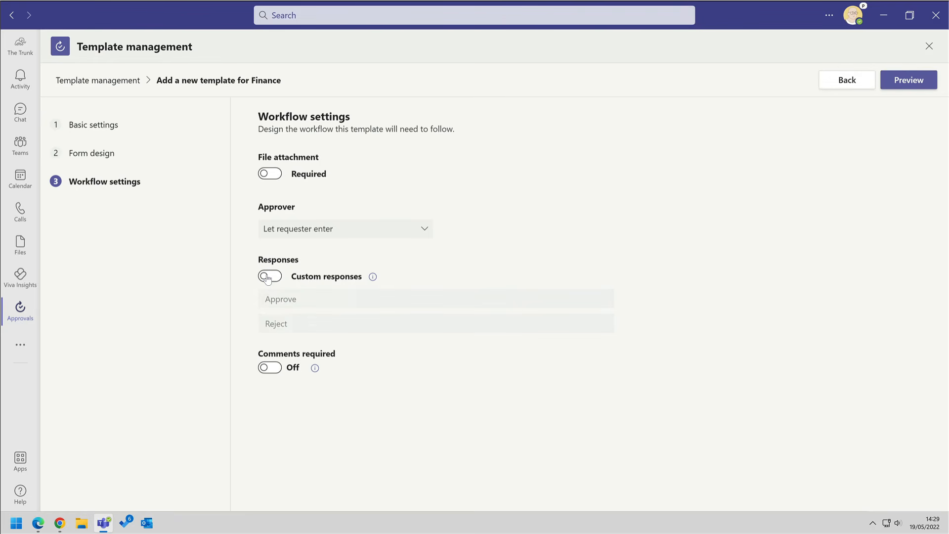
{"action": "left_click", "coordinate": [266, 368]}
{"action": "left_click", "coordinate": [266, 368]}
Preview the finished Leave request form and publish the template for Finance
{"action": "left_click", "coordinate": [910, 84]}
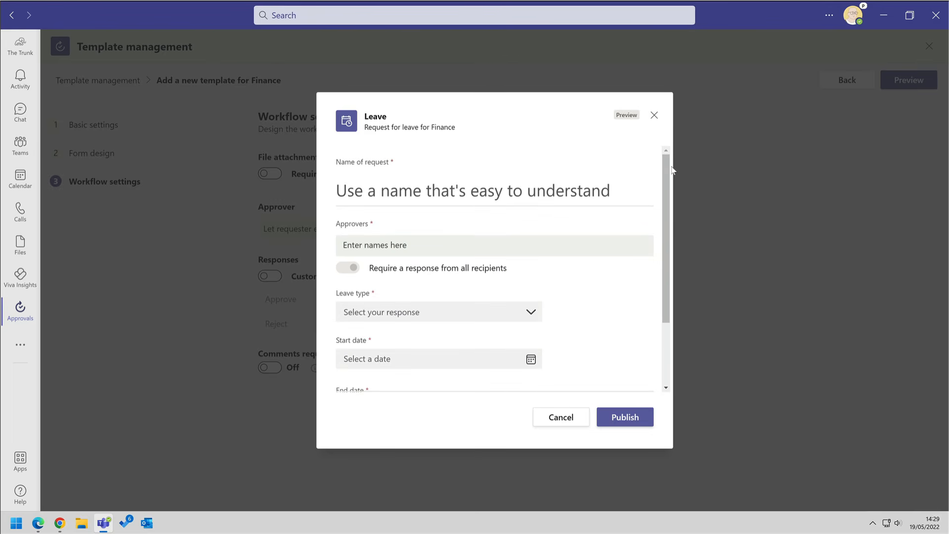
{"action": "left_click_drag", "start_coordinate": [668, 170], "coordinate": [662, 148]}
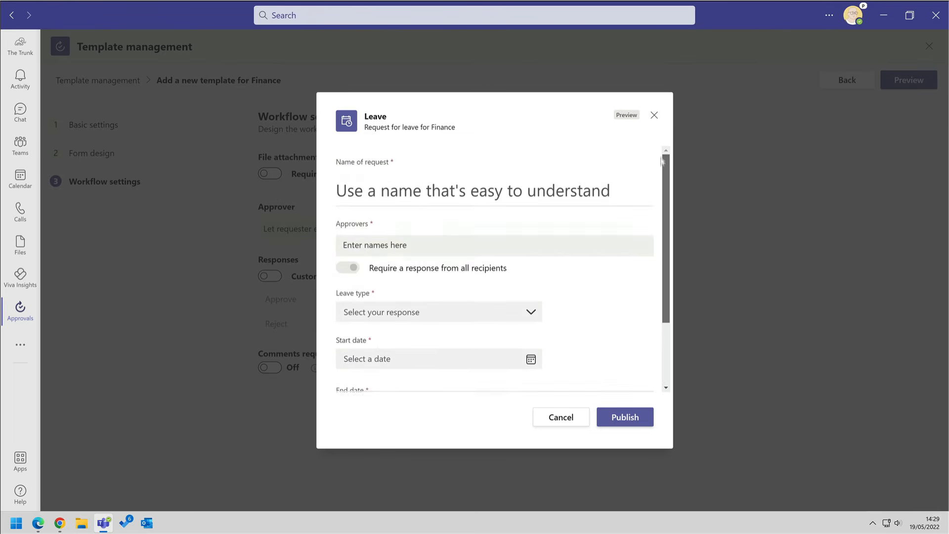
{"action": "left_click", "coordinate": [622, 417]}
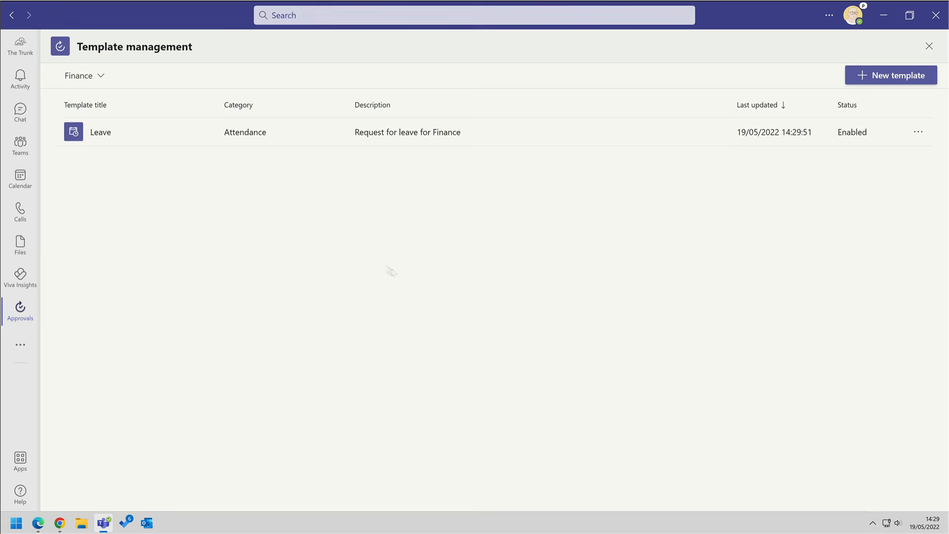
View the existing approval templates of the Coaching team
{"action": "left_click", "coordinate": [101, 77]}
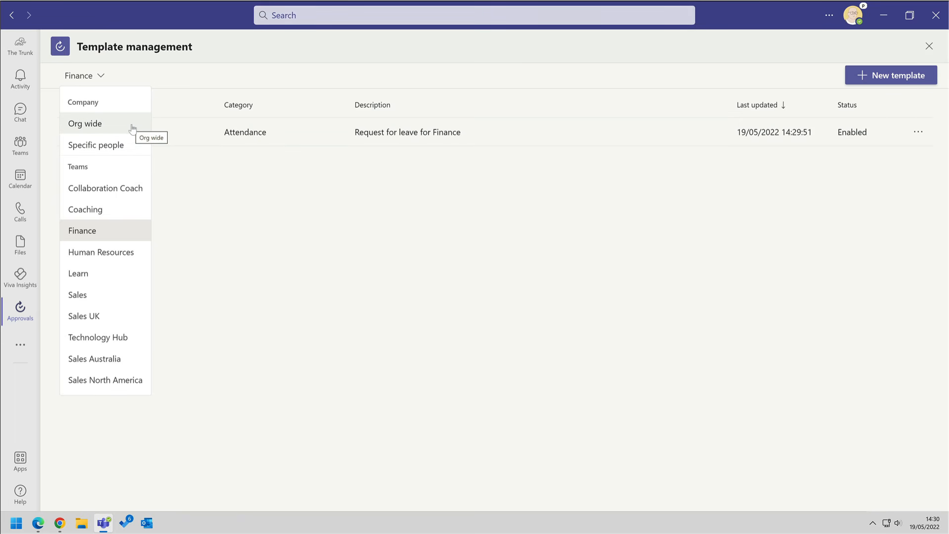
{"action": "left_click", "coordinate": [119, 211]}
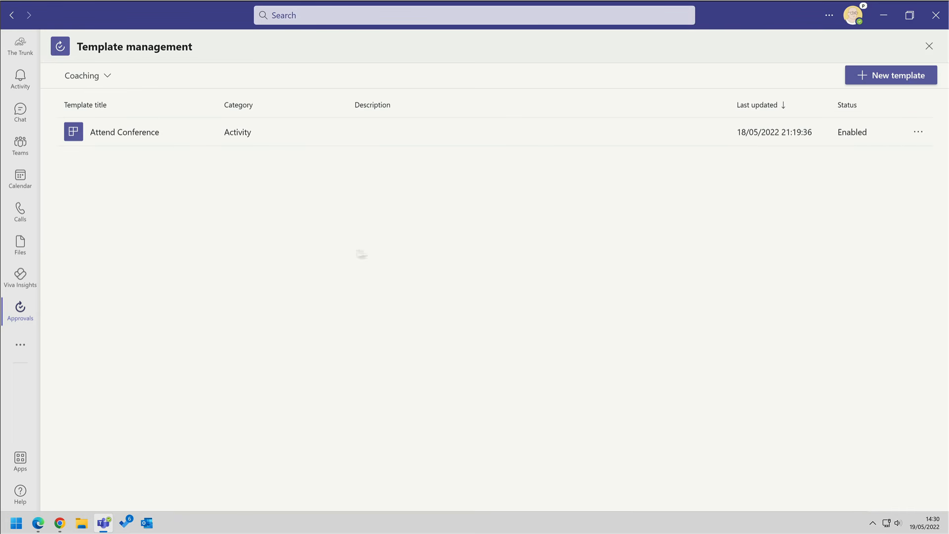
Leave template management and start a new approval request, locating the Finance team's Leave template
{"action": "left_click", "coordinate": [929, 46]}
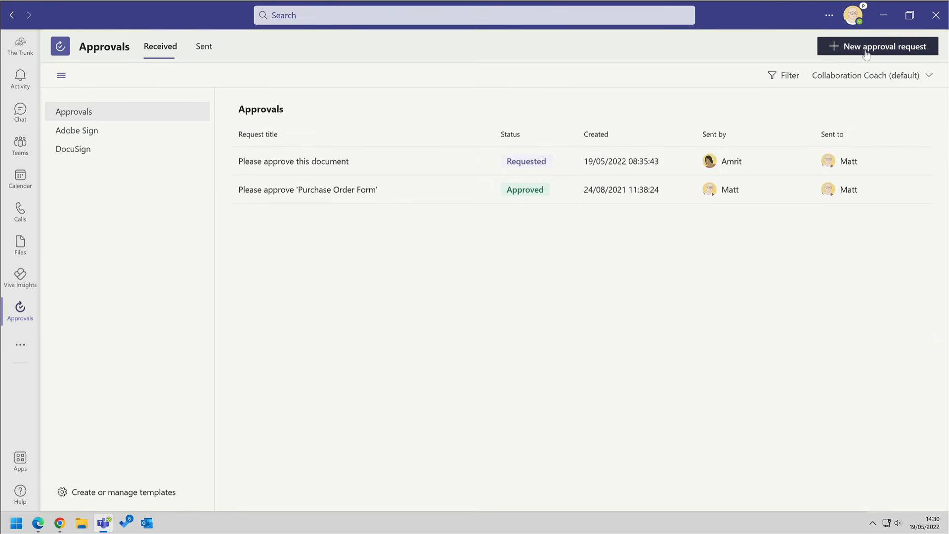
{"action": "left_click", "coordinate": [866, 50]}
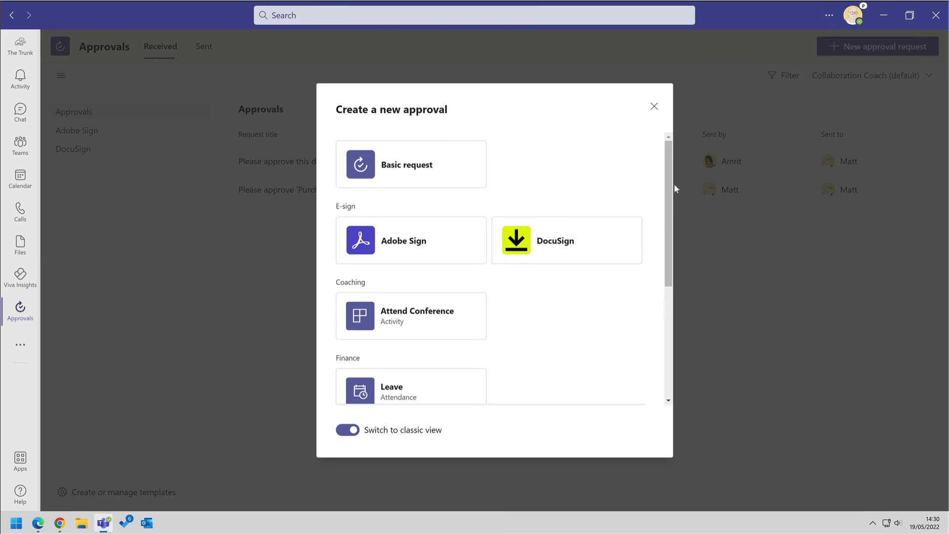
{"action": "scroll", "coordinate": [613, 262], "scroll_direction": "down", "scroll_amount": 2}
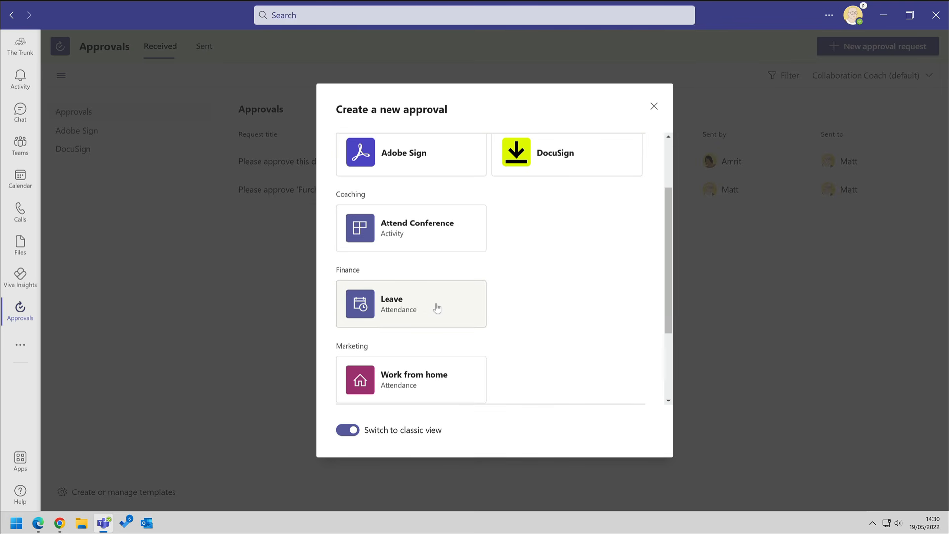